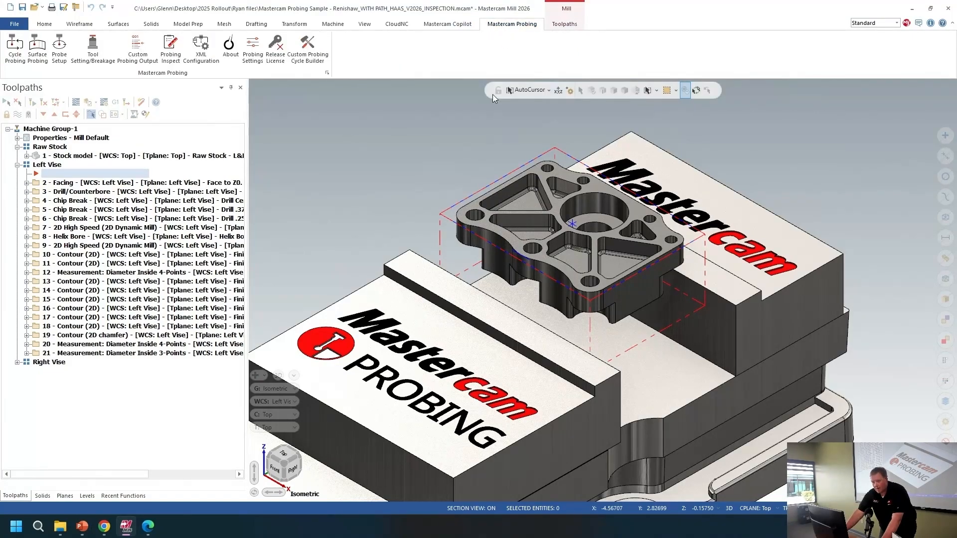
Step: Start a Workpiece Datum Rectangle Outside (O9812) probing cycle
left_click(14, 60)
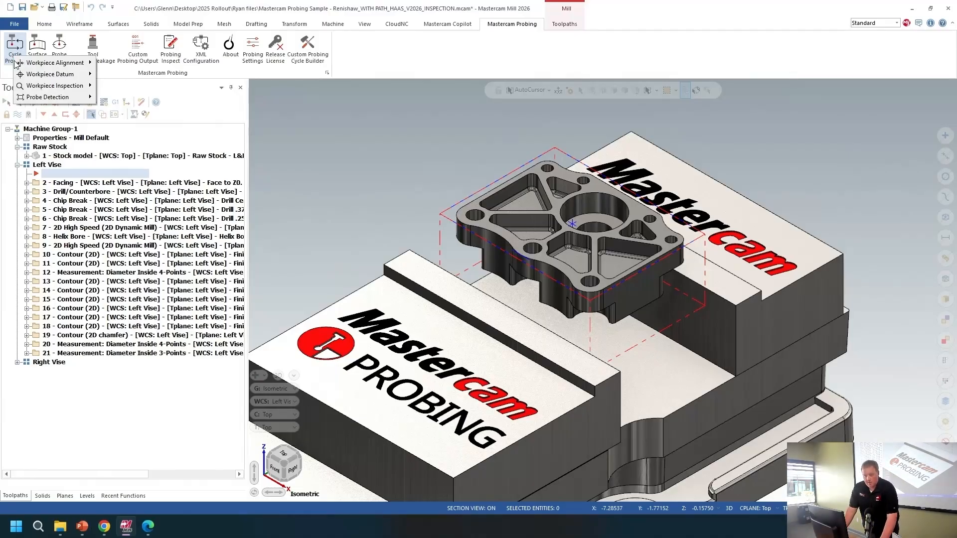
mouse_move(21, 67)
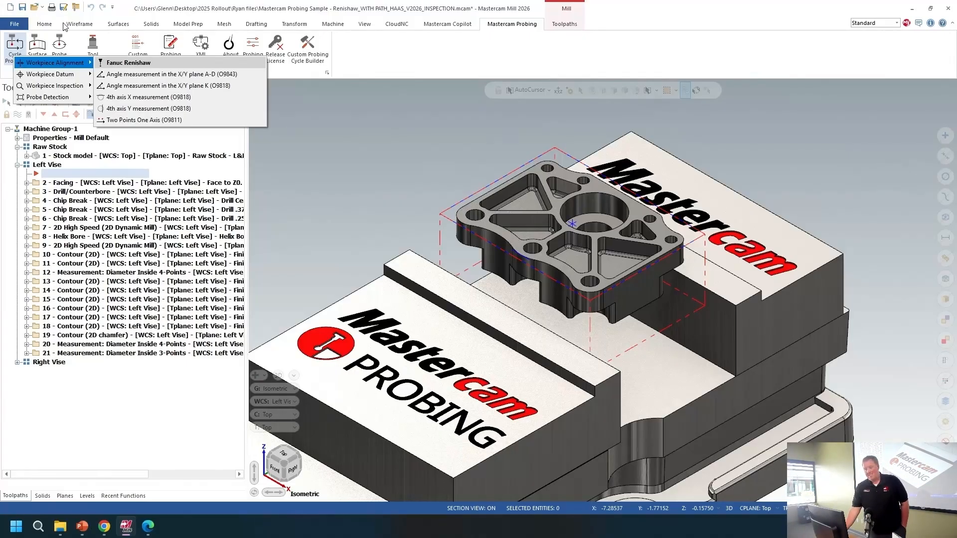
mouse_move(47, 78)
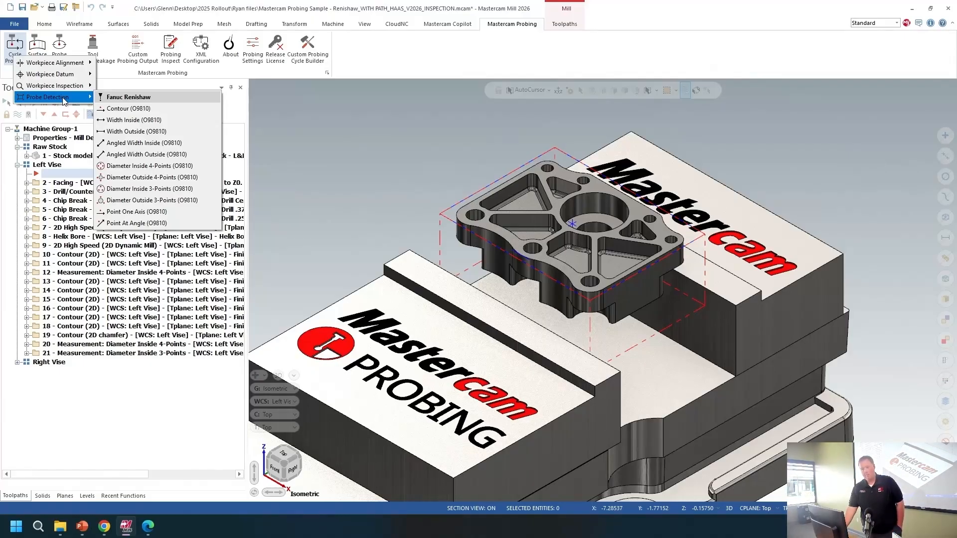
mouse_move(76, 78)
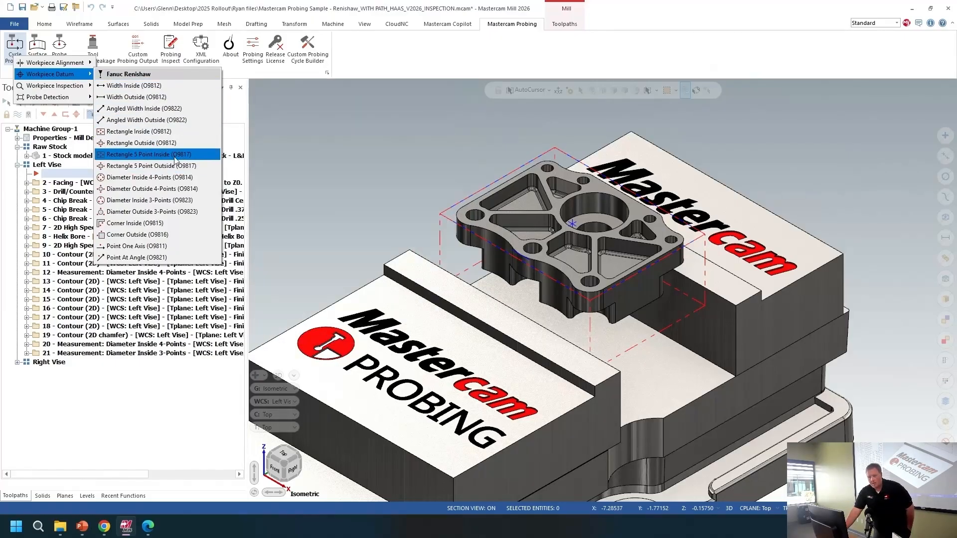
mouse_move(179, 145)
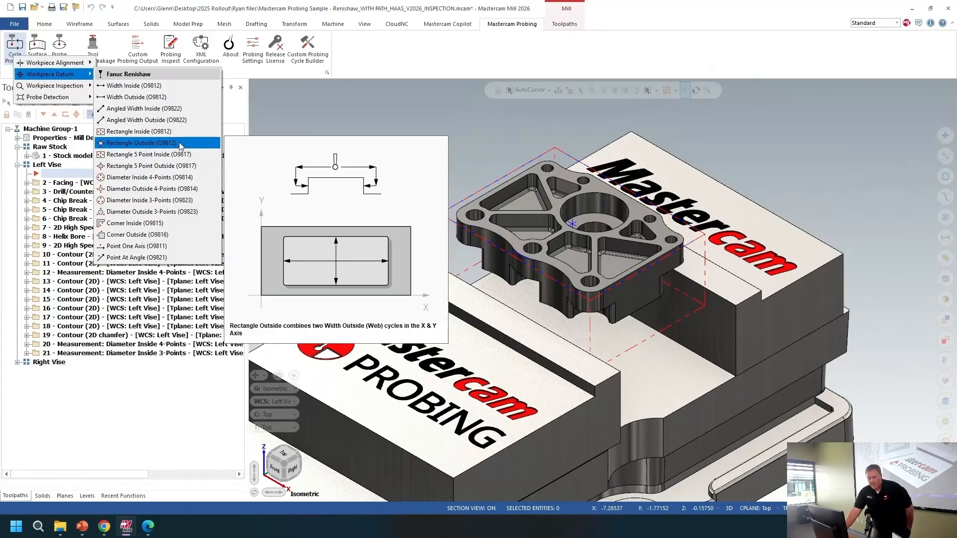
left_click(179, 143)
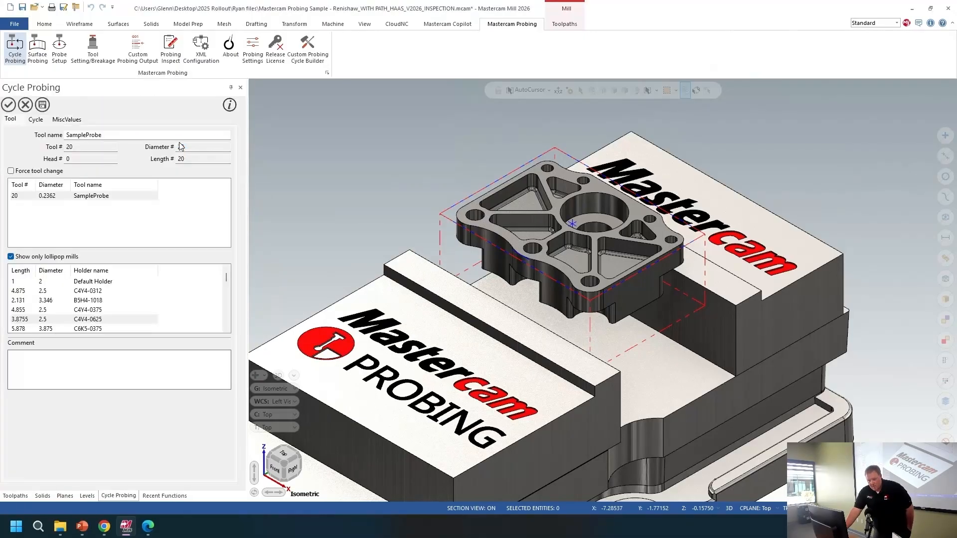
Step: Inspect the SampleProbe tool's assembly and the tool manager list, then close them
left_click(68, 197)
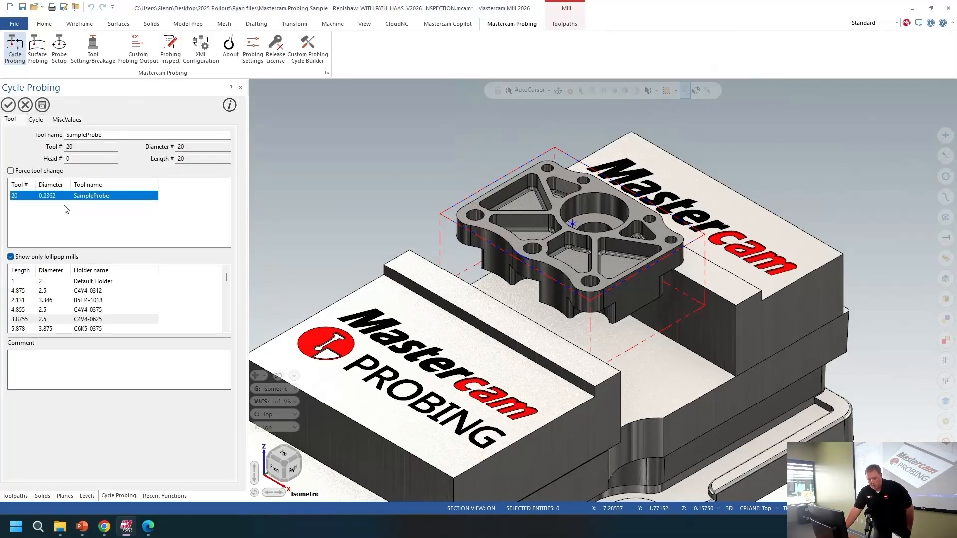
right_click(65, 217)
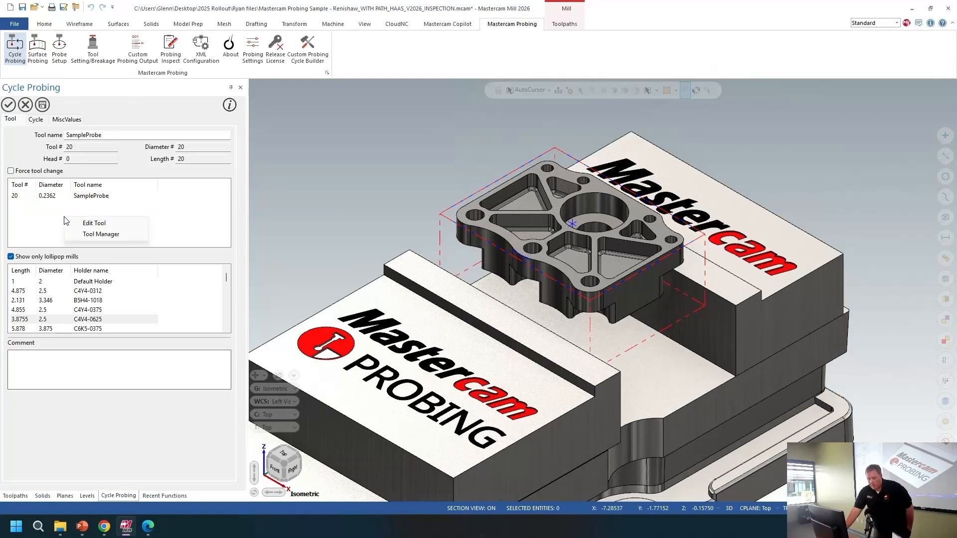
left_click(95, 234)
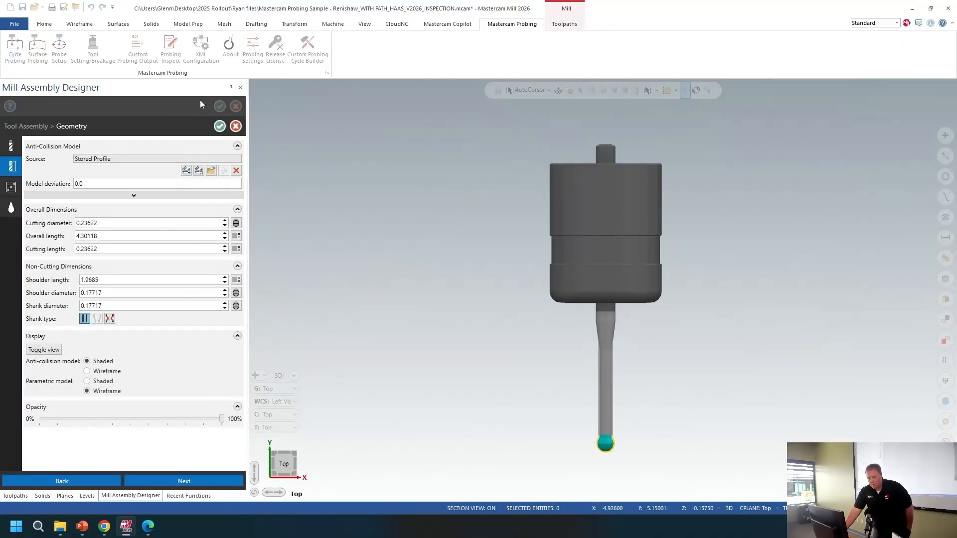
left_click(238, 128)
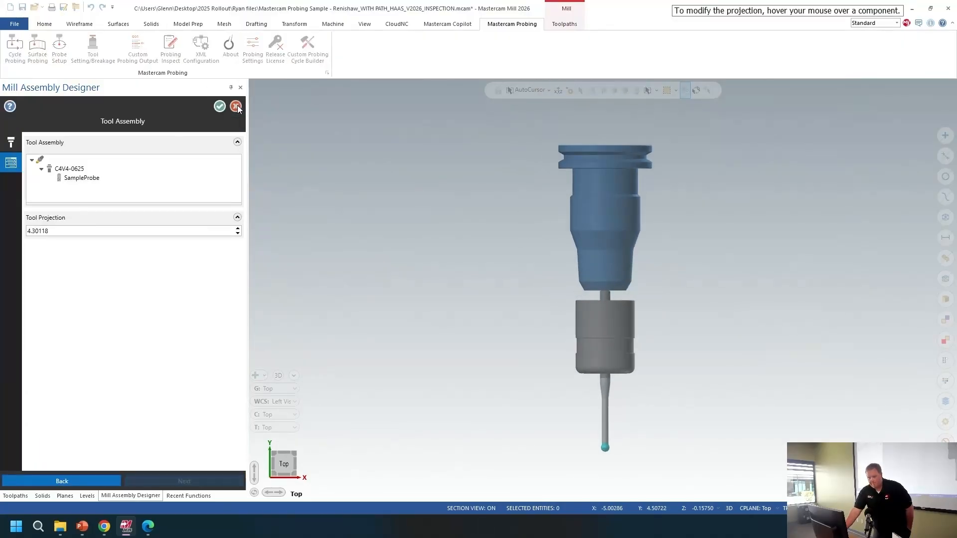
left_click(237, 106)
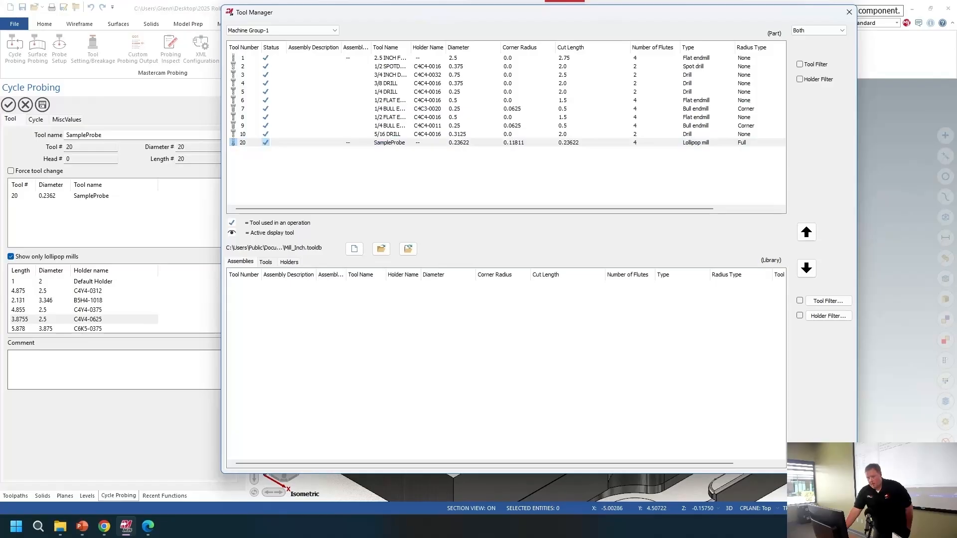
left_click(821, 458)
Step: Define the rectangle cycle geometry from the stock using the Left Vise plane
left_click(36, 120)
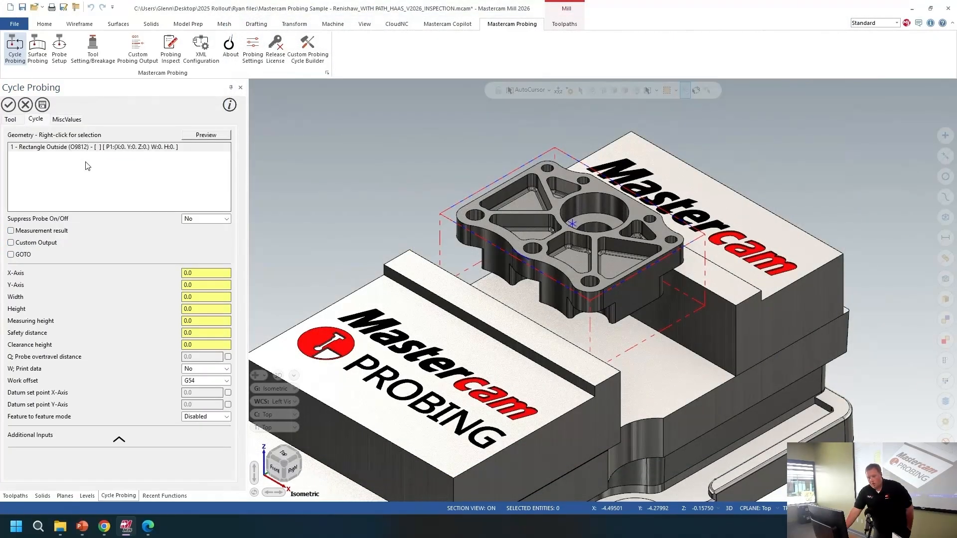
right_click(88, 167)
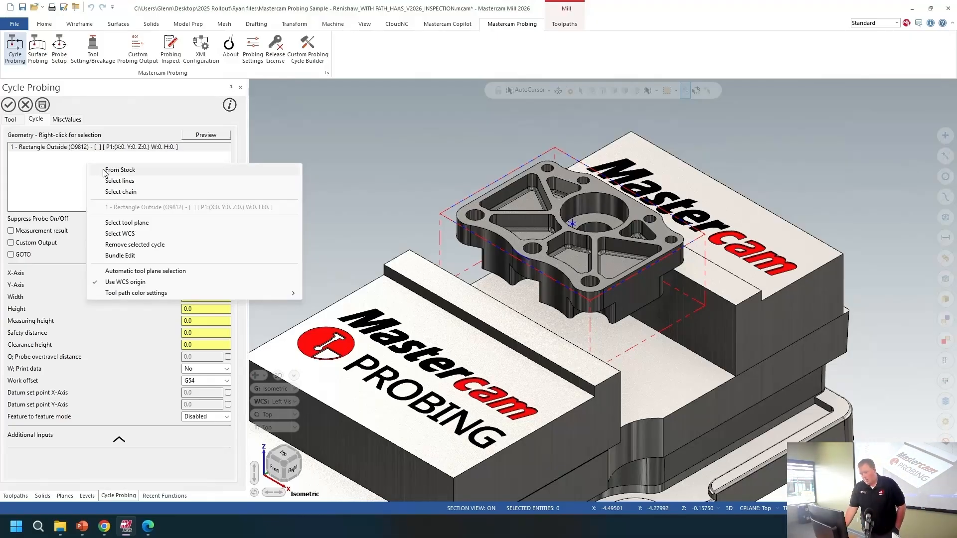
left_click(130, 173)
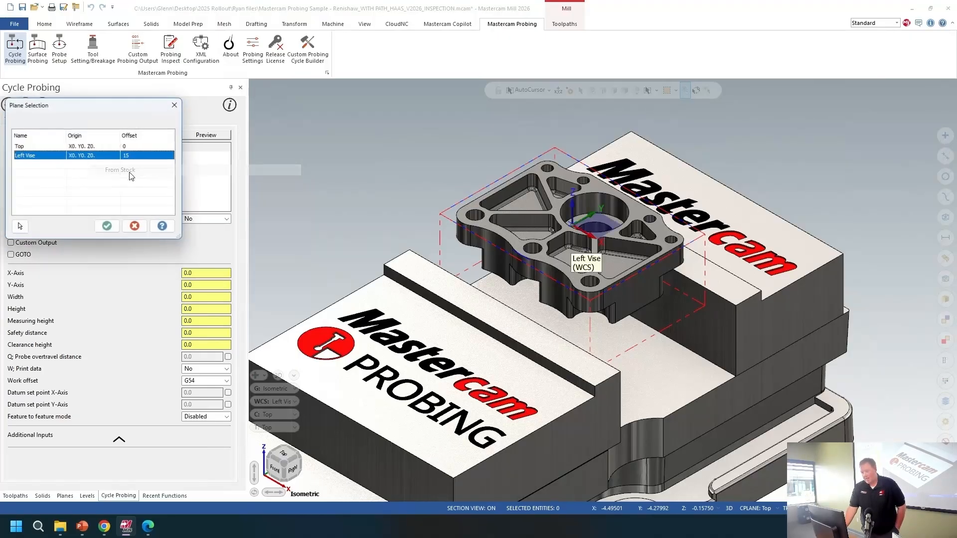
left_click(106, 228)
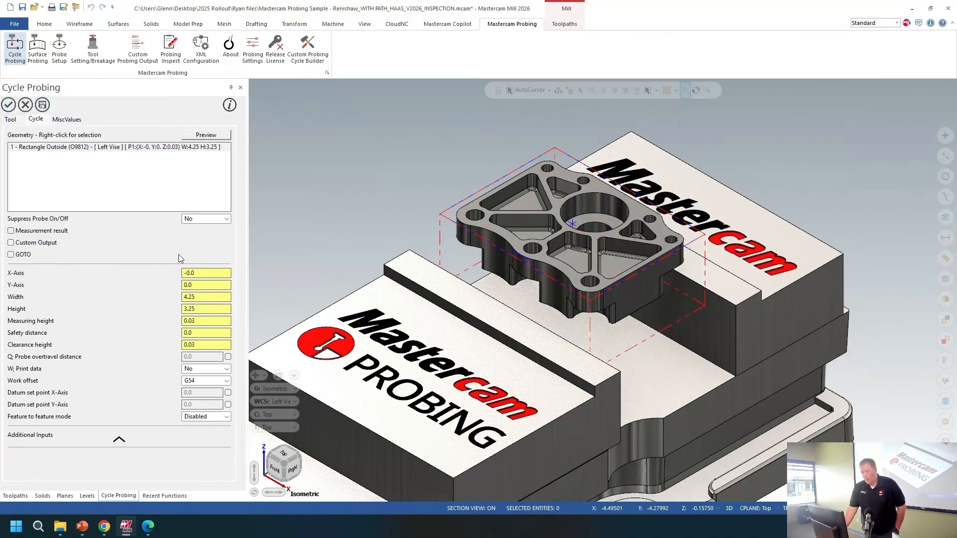
Step: Set the measuring height to -0.25, safety distance to 0.25 and clearance height to 1.0
mouse_move(201, 286)
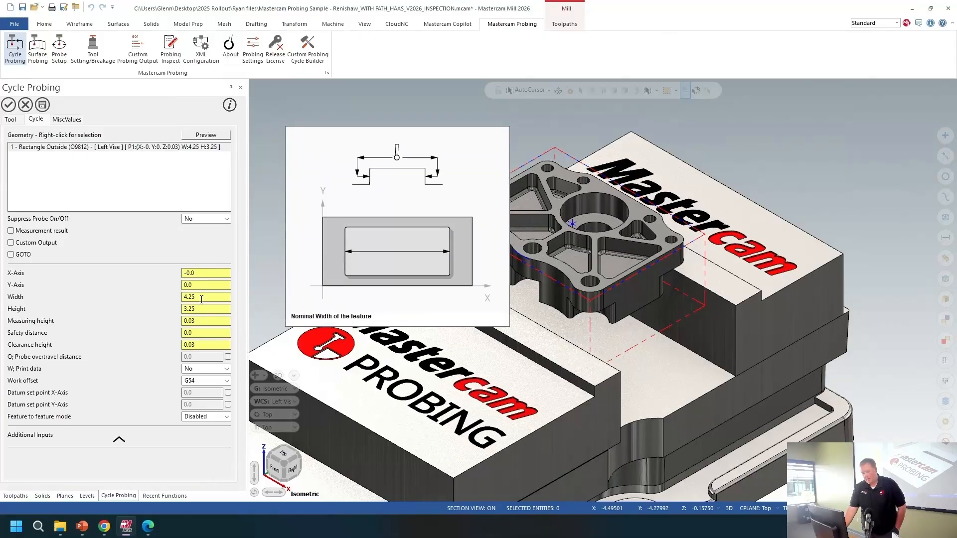
left_click(204, 320)
left_click_drag(204, 320, 157, 325)
type("-0.25")
key("Tab")
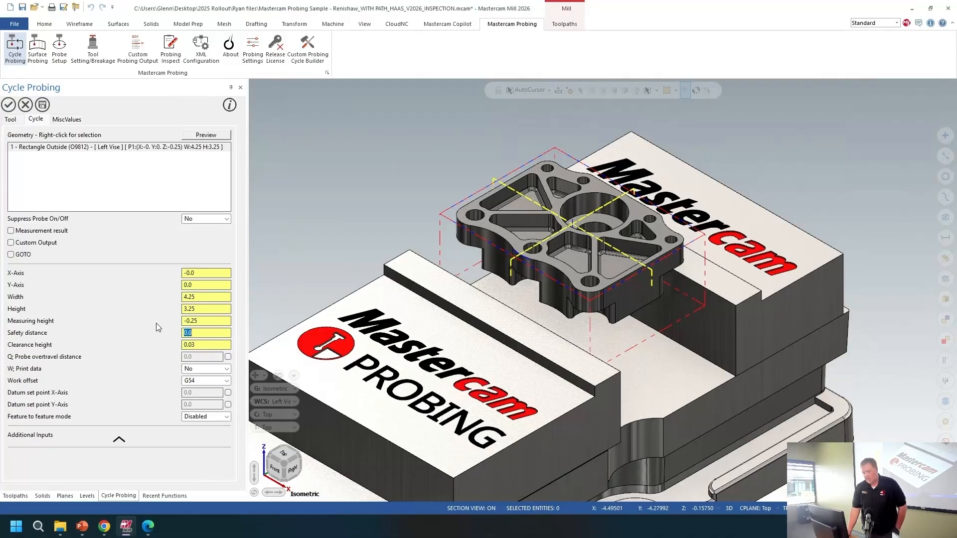
type(".25")
key("Tab")
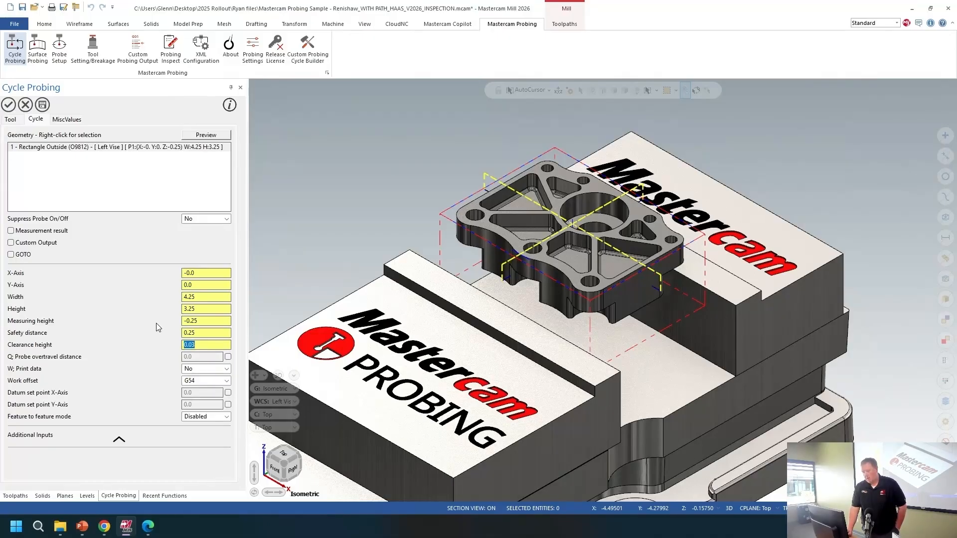
type("1.")
key("Tab")
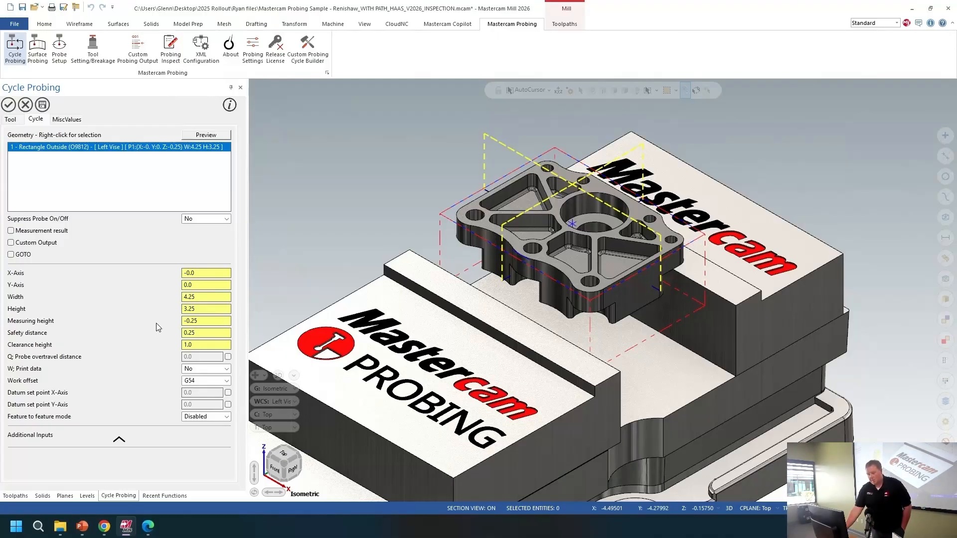
Step: Set the measuring height from the Z coordinate of a point picked on the part's side wall
right_click(201, 321)
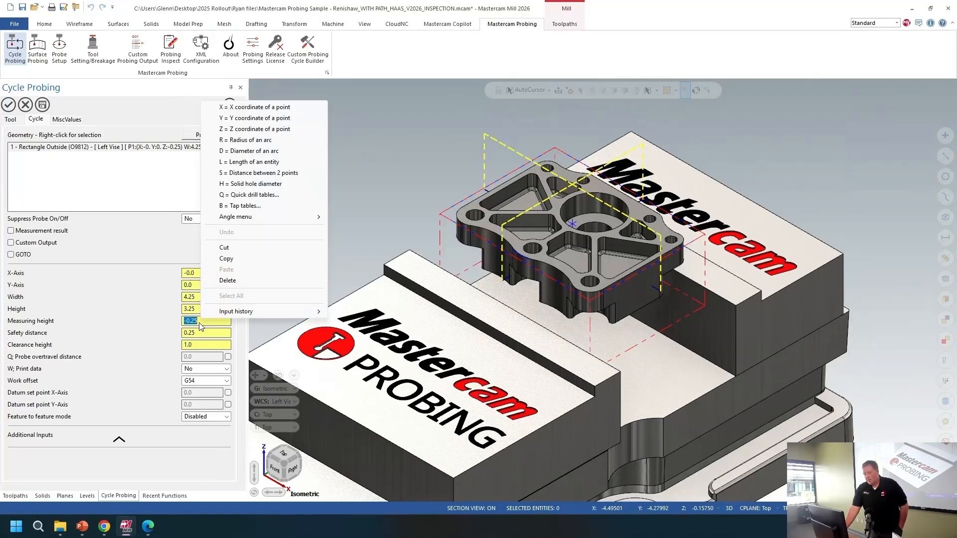
left_click(253, 133)
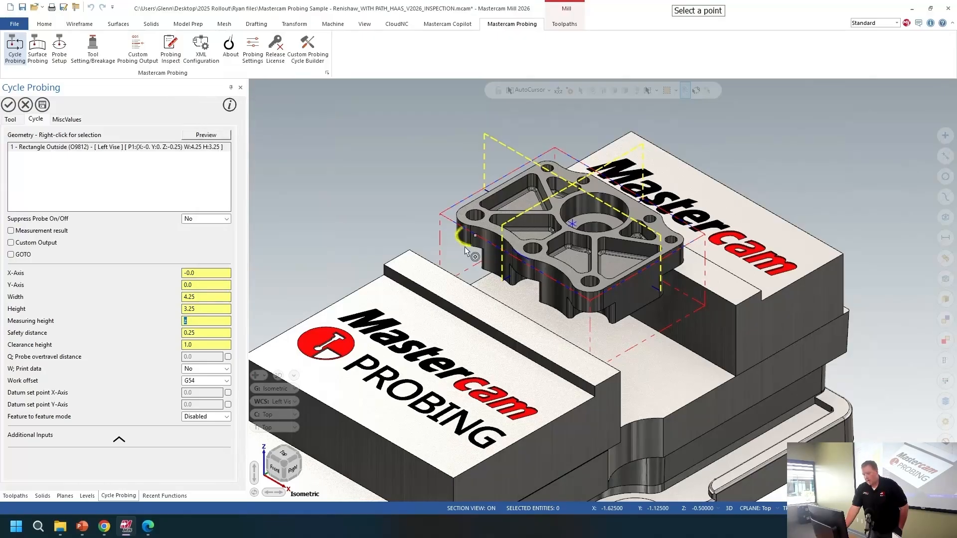
left_click(465, 246)
Step: Lower the clearance height to 0.5
left_click(199, 344)
scroll(199, 344, "down", 3)
scroll(200, 344, "down", 2)
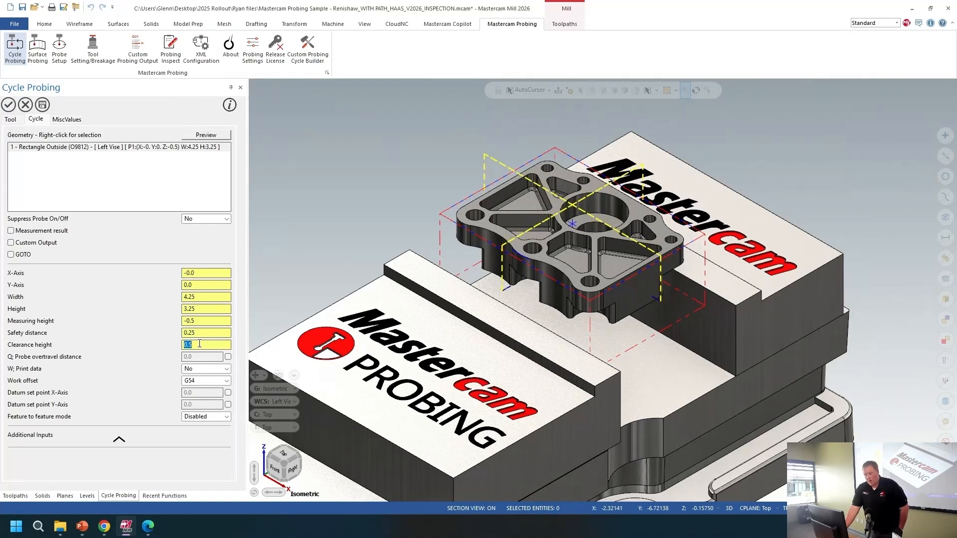
Step: Enable the probe overtravel distance and set it to 0.125
left_click(228, 357)
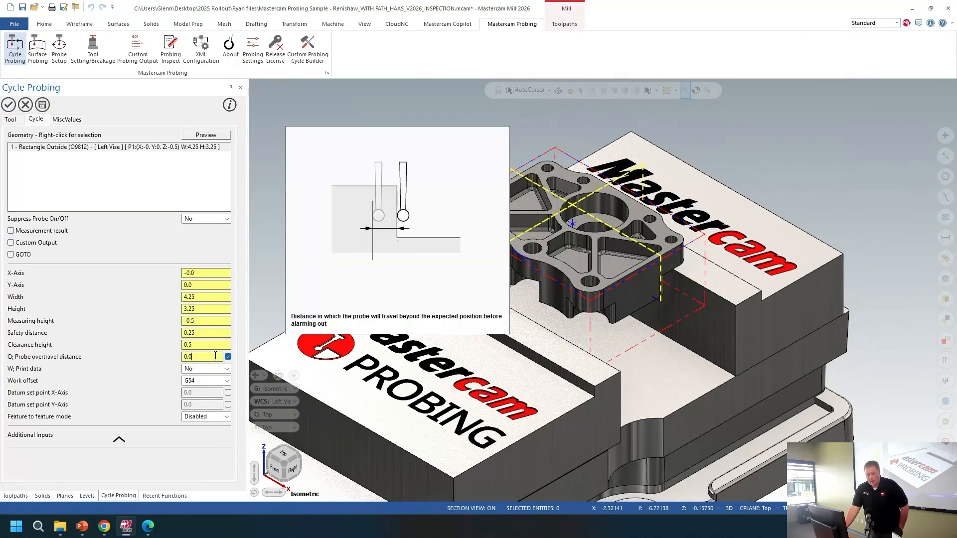
type(".125")
key("Return")
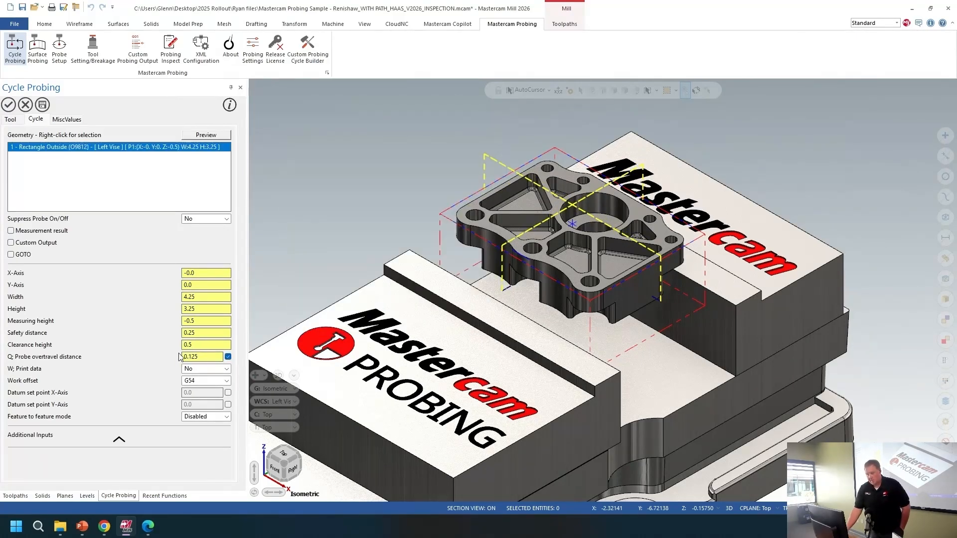
Step: Accept the probing cycle and backplot the new work offset operation
mouse_move(201, 382)
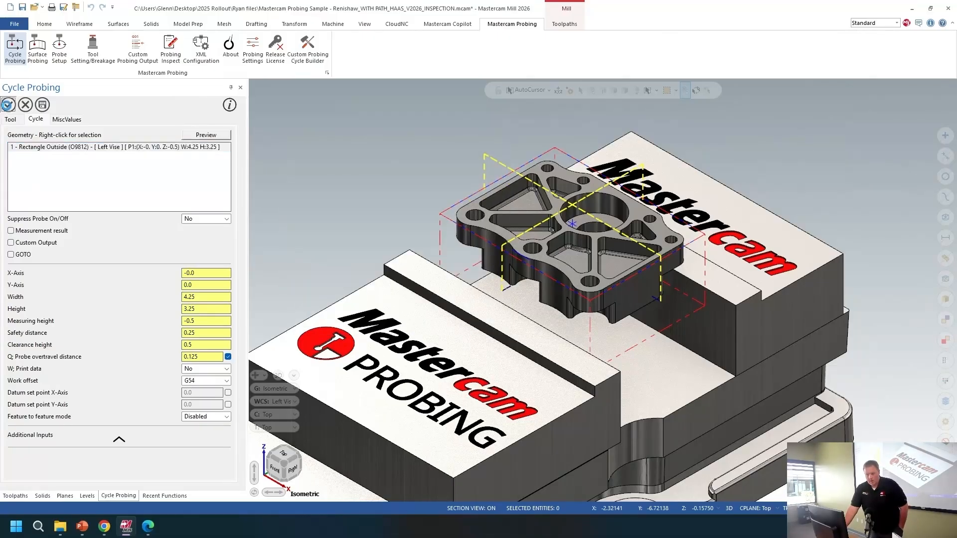
left_click(9, 105)
left_click(75, 103)
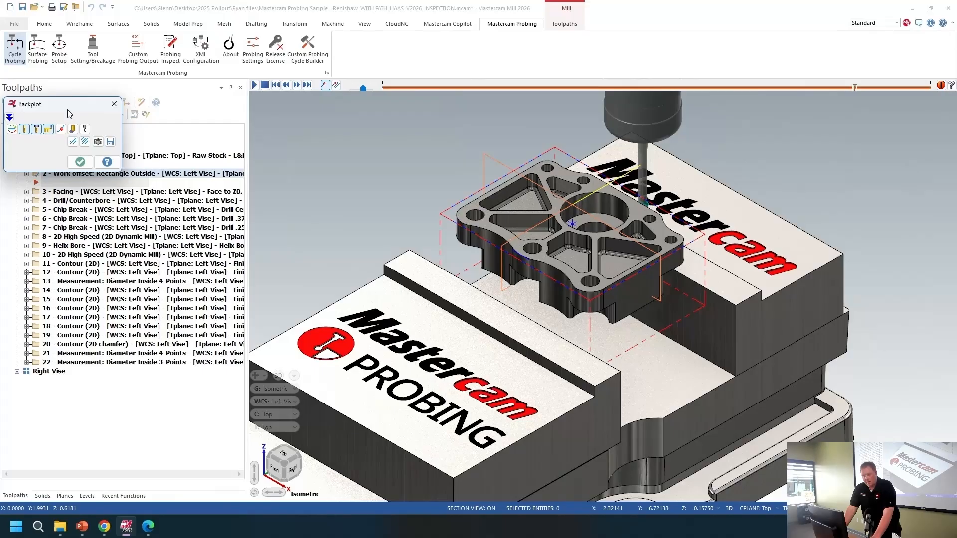
left_click(114, 104)
Step: Post the work offset operation to an NC file
left_click(118, 103)
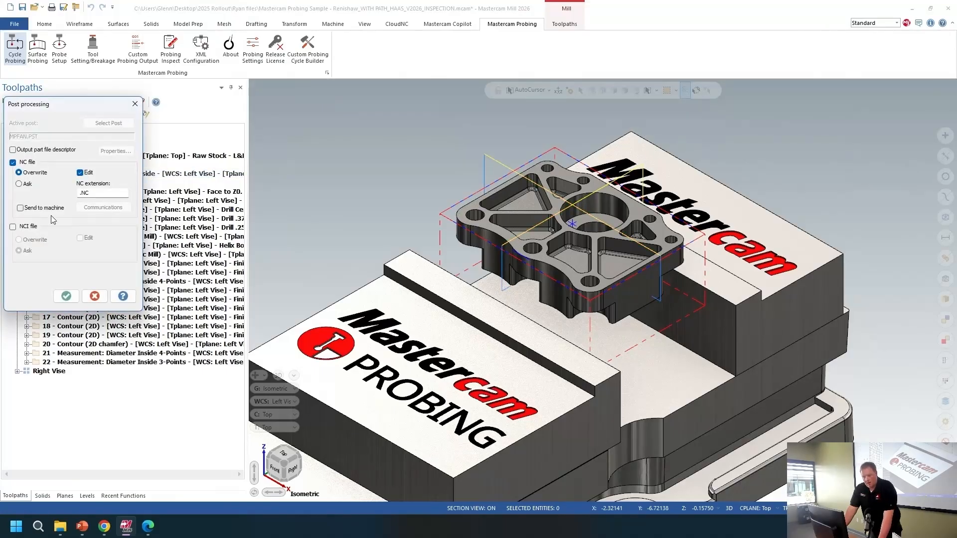
left_click(66, 296)
left_click(525, 287)
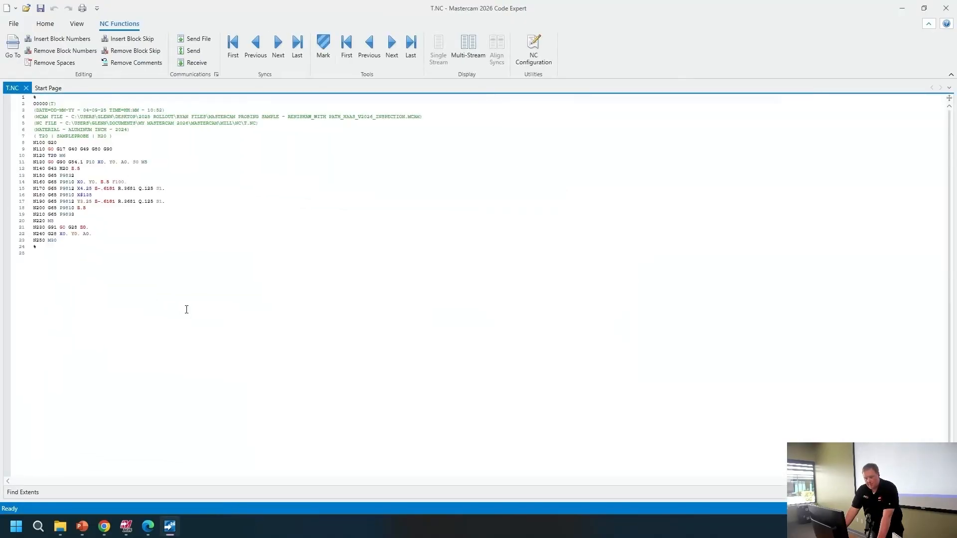
Step: Review the posted NC program's probing macro lines, then close the code editor
scroll(189, 313, "up", 10, "ctrl")
scroll(188, 314, "down", 2)
left_click_drag(221, 226, 141, 229)
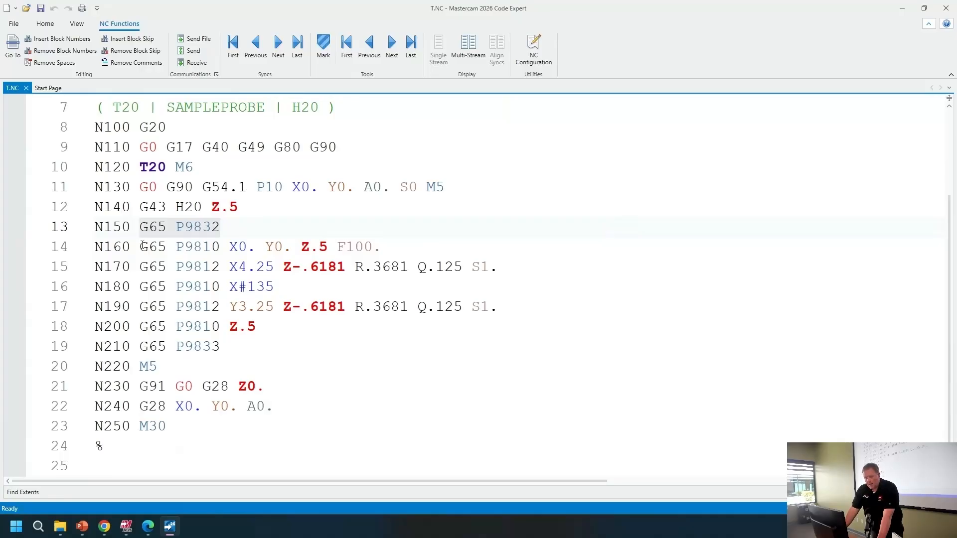
left_click_drag(140, 248, 248, 247)
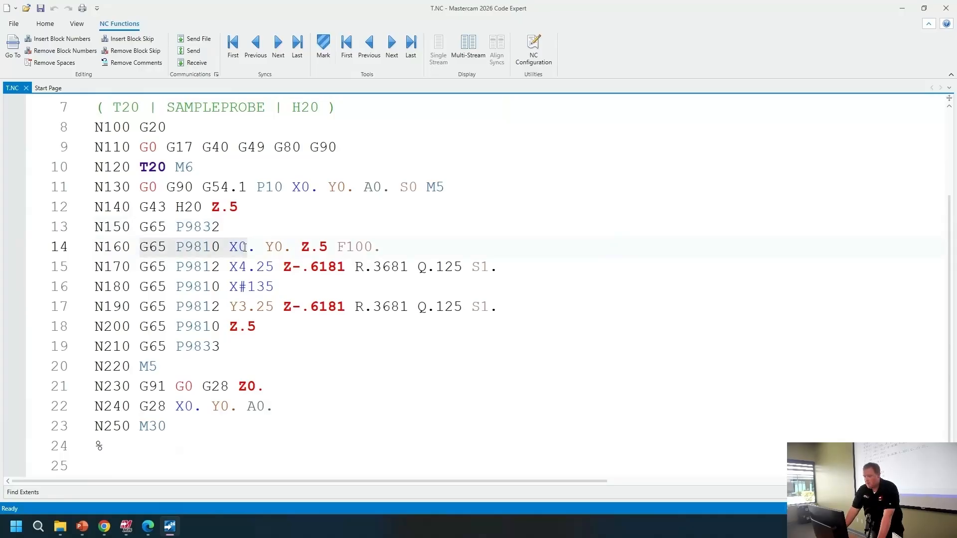
left_click_drag(178, 268, 255, 268)
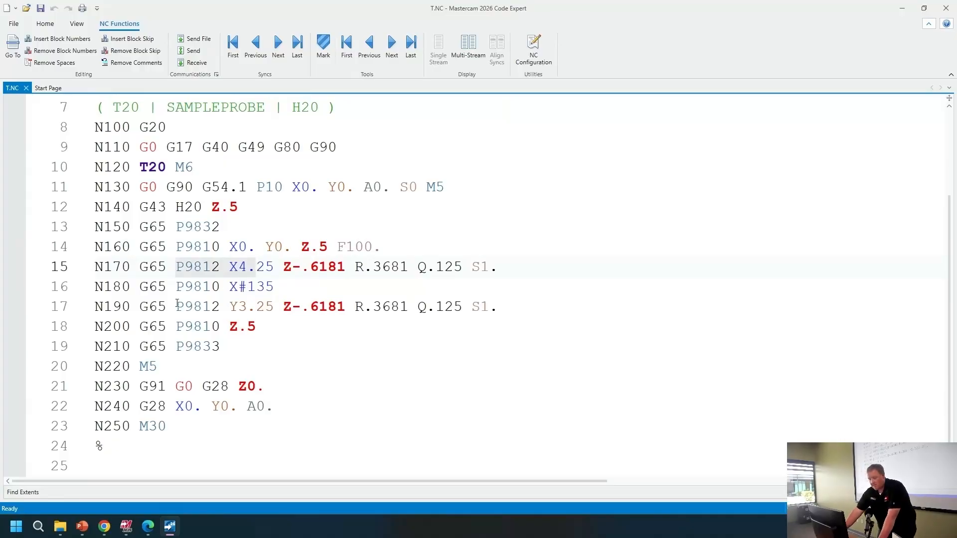
left_click_drag(178, 306, 242, 306)
left_click(255, 326)
left_click(245, 347)
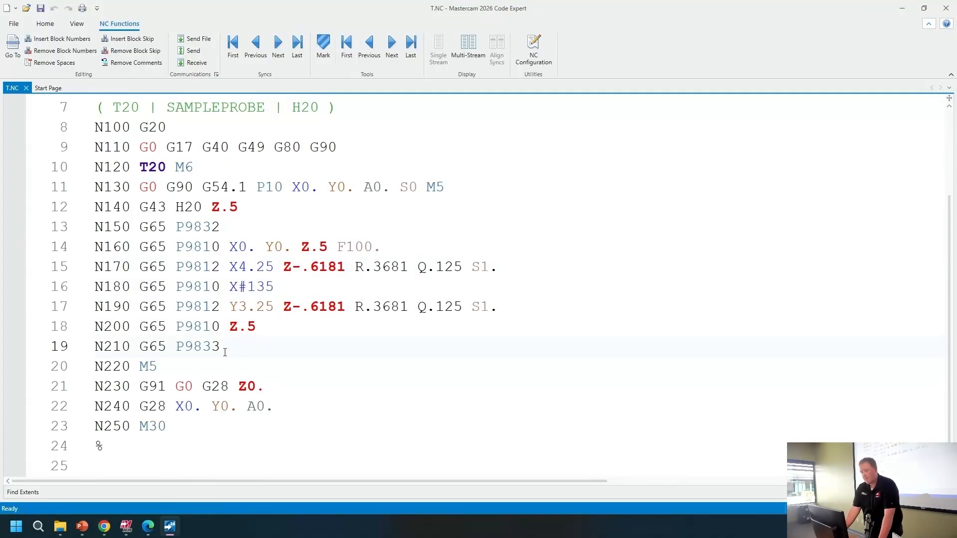
left_click(947, 9)
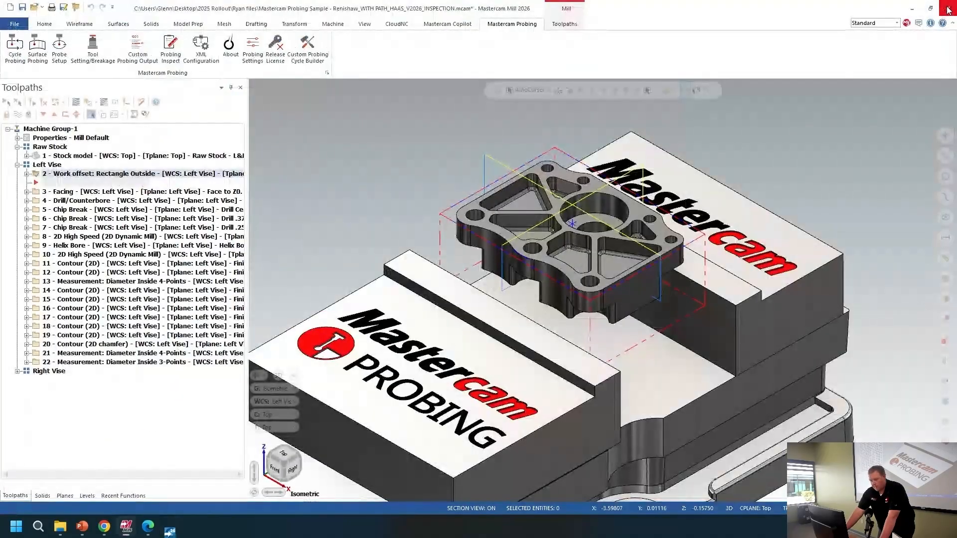
Step: Select contour operation 12 and zoom in on the part's central bore
left_click(139, 273)
scroll(612, 216, "up", 4)
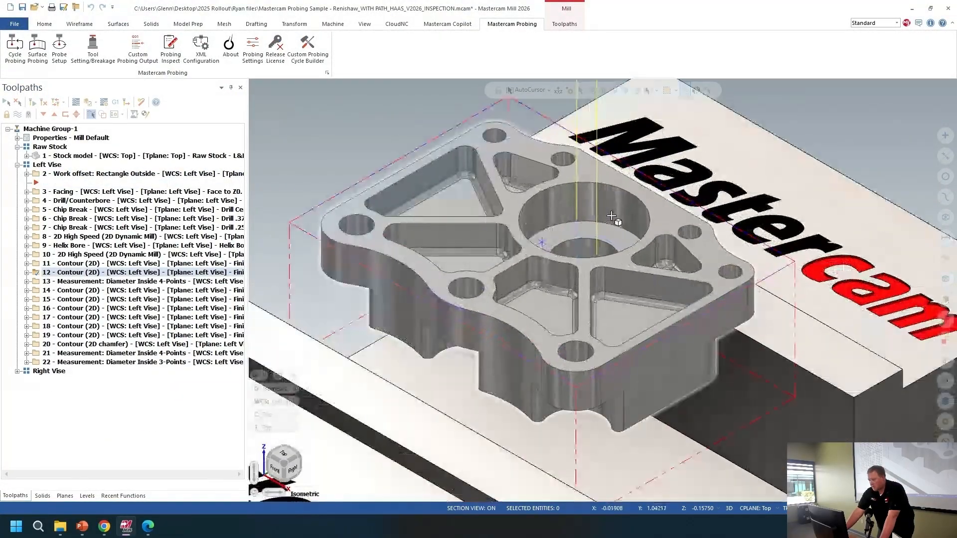
middle_click_drag(612, 216, 604, 230)
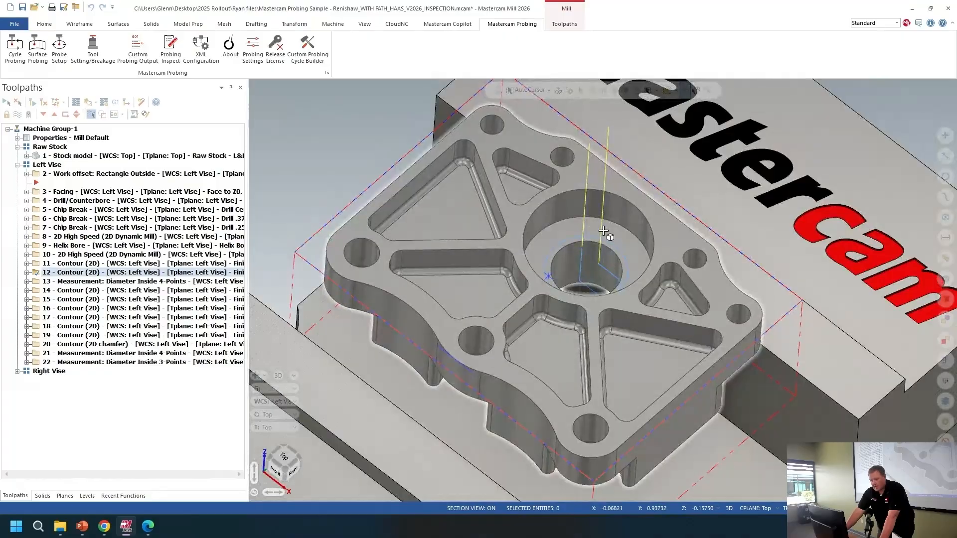
Step: Open the Diameter Inside 4-Points measurement operation 13 and examine its cycle measurement-result variables
left_click(65, 282)
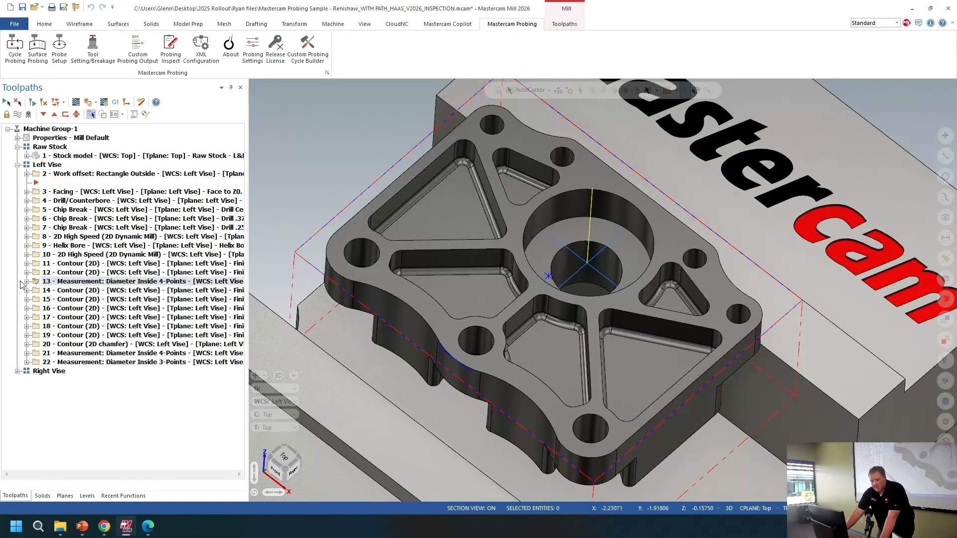
left_click(27, 282)
left_click(73, 294)
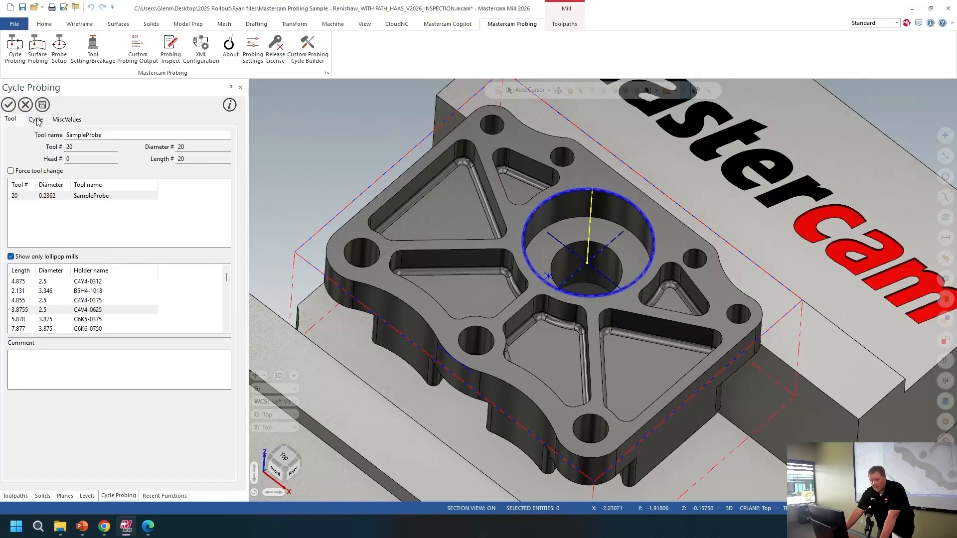
left_click(37, 120)
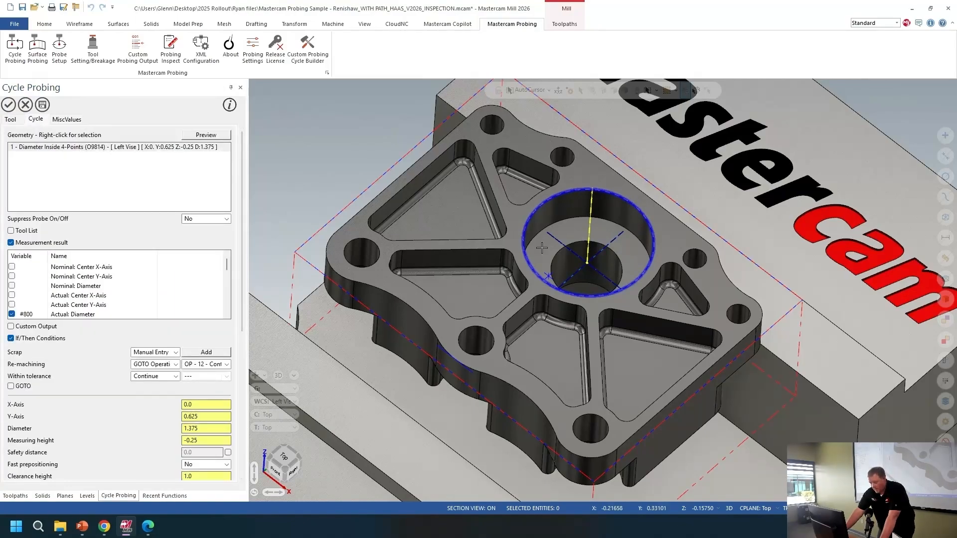
scroll(237, 242, "down", 3)
scroll(237, 243, "down", 1)
left_click(68, 240)
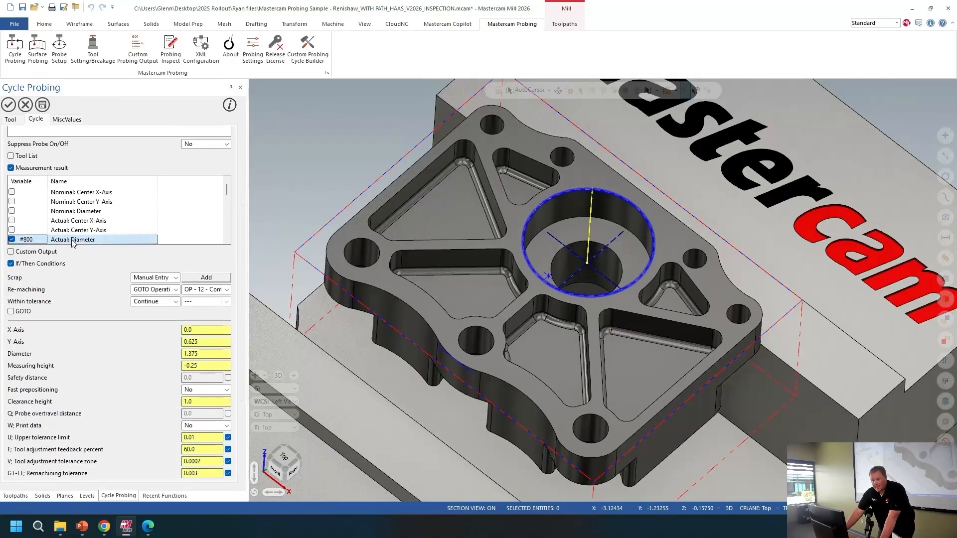
double_click(21, 241)
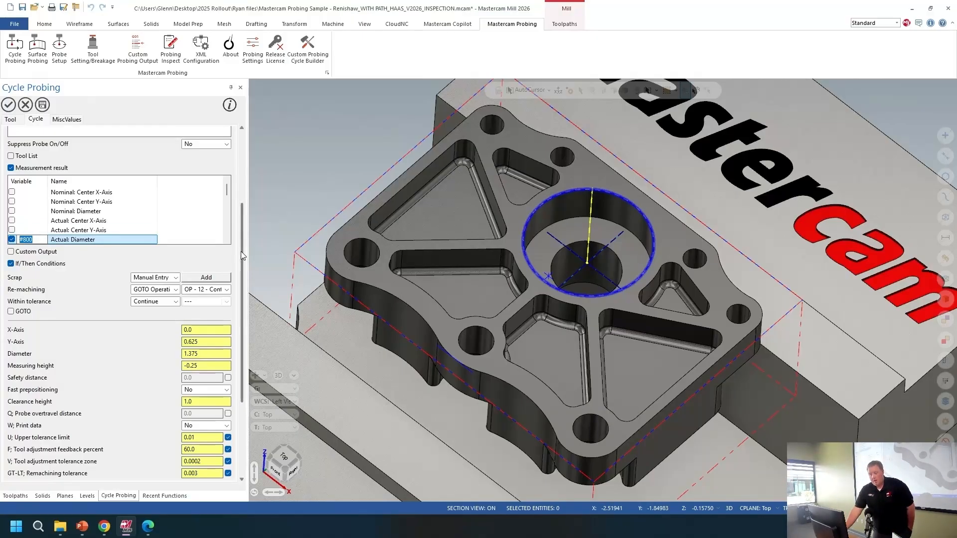
scroll(241, 251, "down", 2)
left_click_drag(247, 305, 250, 333)
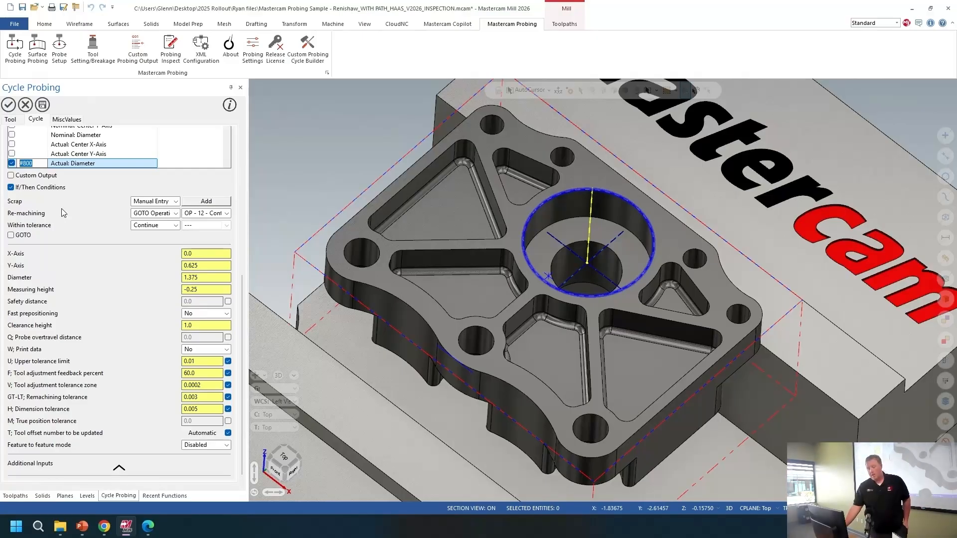
Step: Keep the scrap action as Manual Entry and review its manual-entry alarm line without changing it
left_click(175, 201)
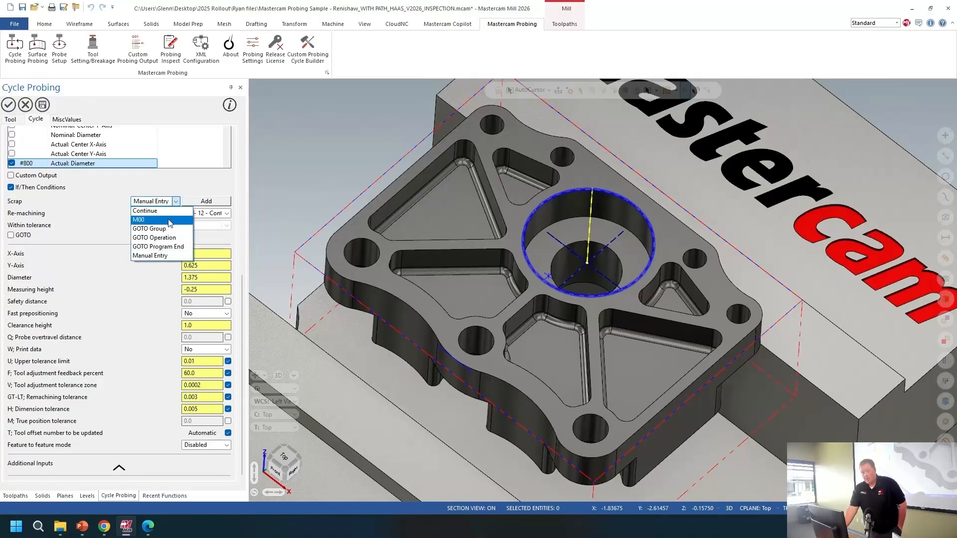
left_click(172, 255)
left_click(190, 203)
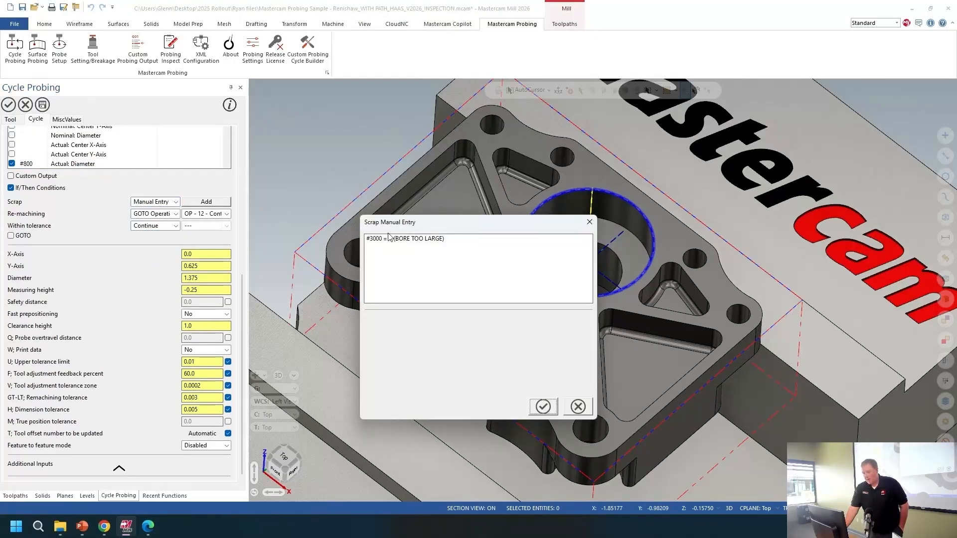
left_click_drag(445, 239, 371, 248)
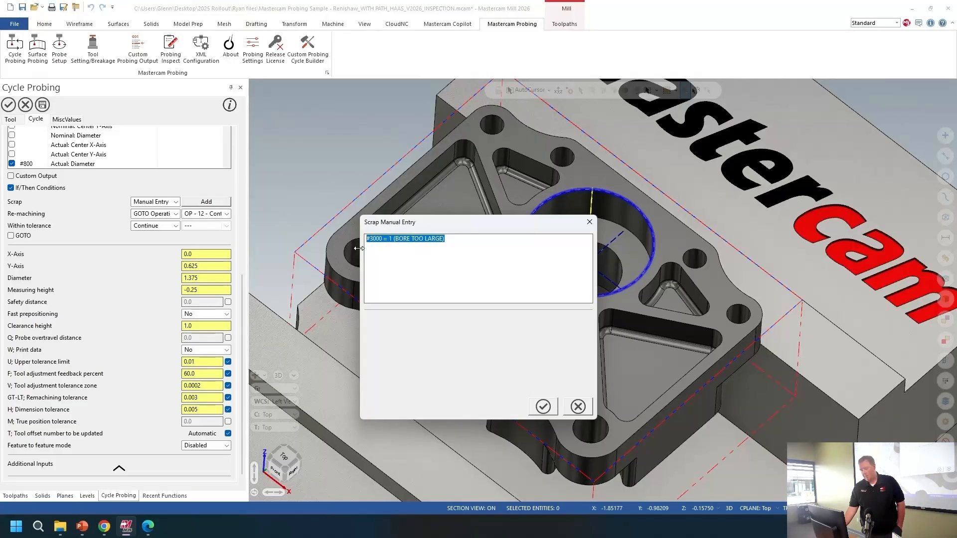
left_click(579, 407)
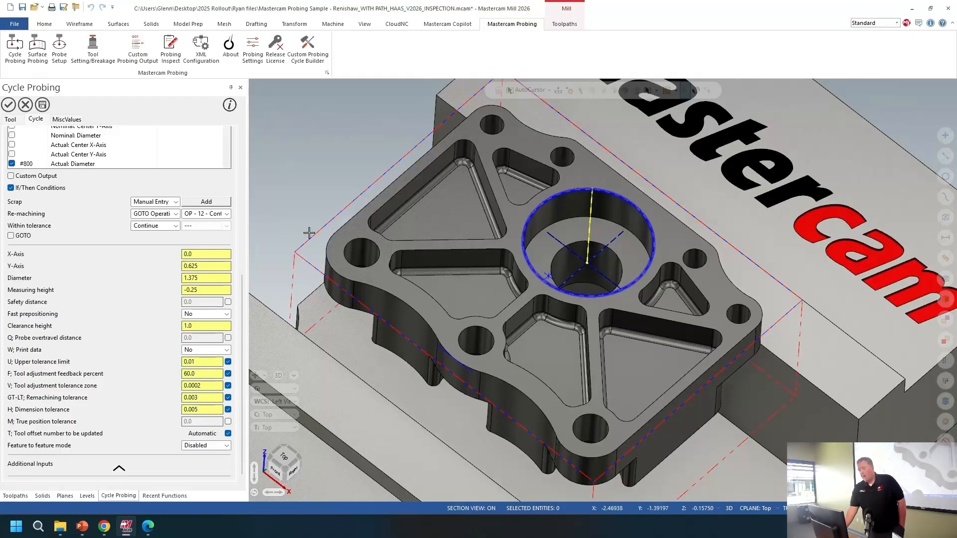
Step: Set the re-machining target to OP - 12 - Contour - Finish Center Bore and accept the probing cycle
left_click(225, 218)
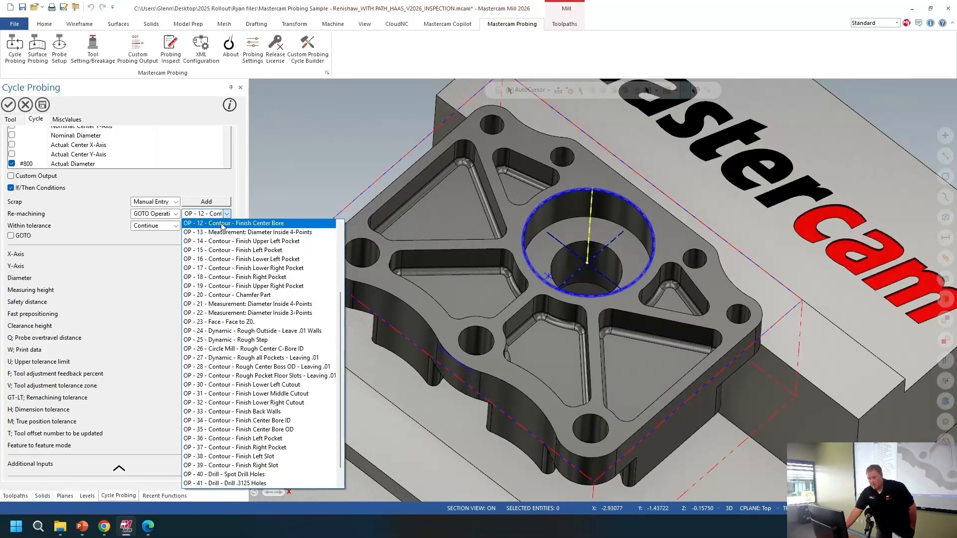
left_click(282, 225)
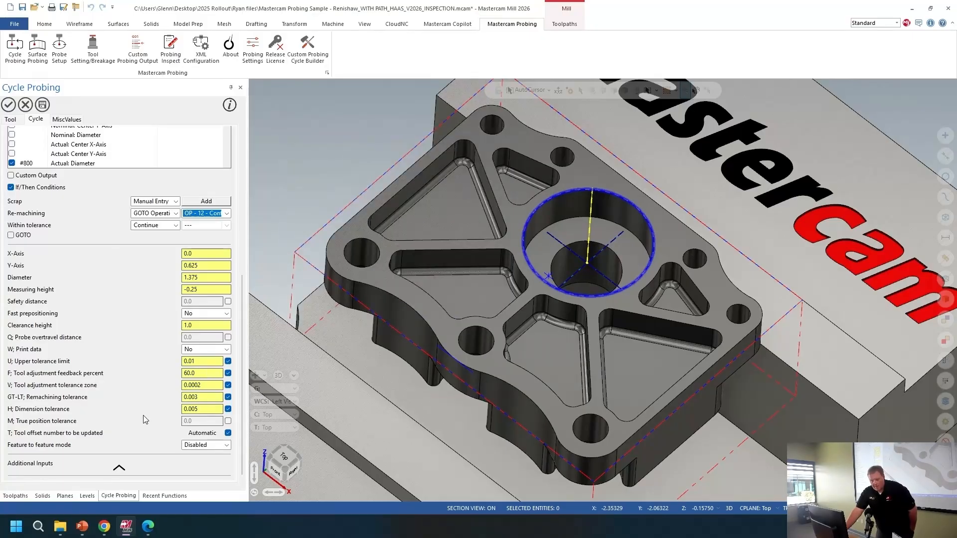
left_click(8, 104)
Step: Post the measurement operation to an NC file
left_click(62, 272)
left_click(116, 104)
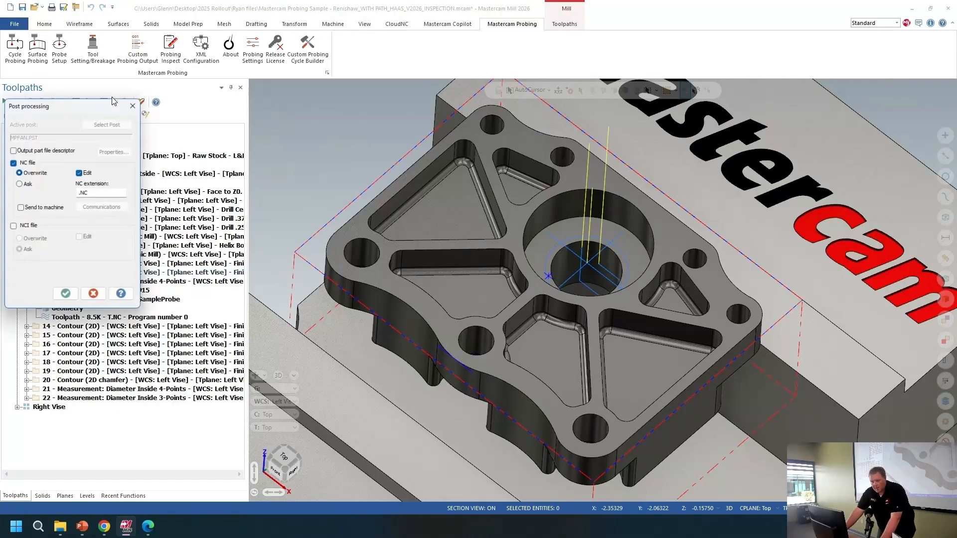
left_click(66, 291)
left_click(471, 283)
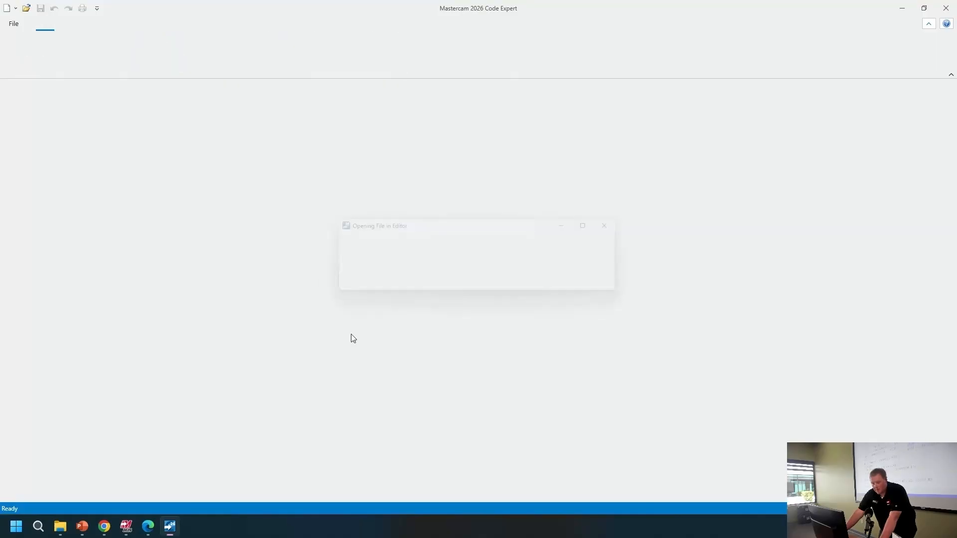
Step: Review the posted NC code's probing macro, measurement variables and IF/GOTO branching, then close the code editor
scroll(200, 279, "down", 1)
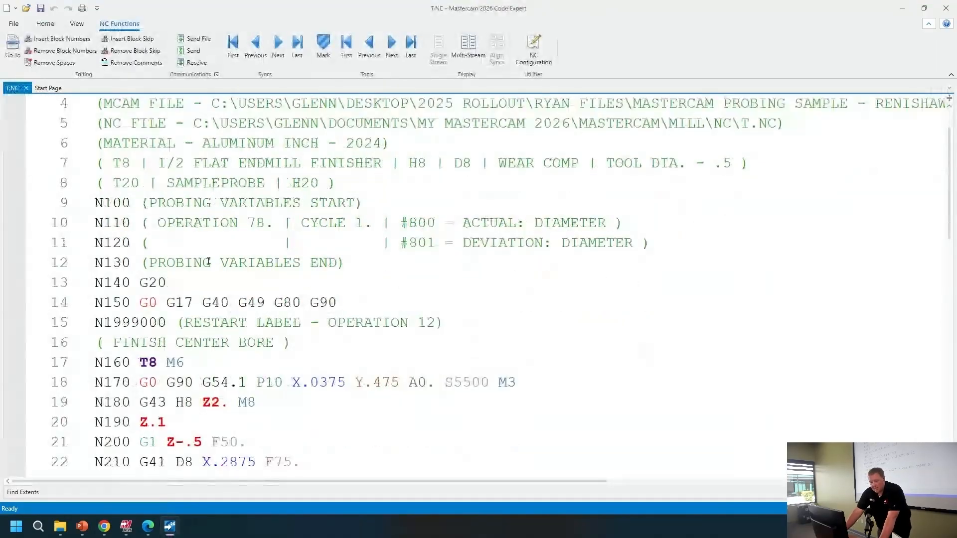
left_click(479, 310)
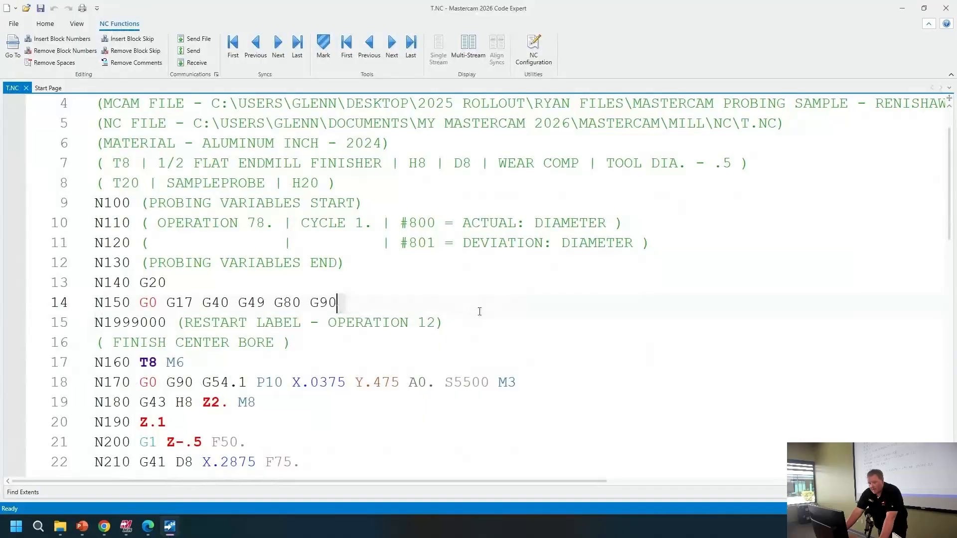
left_click(502, 321)
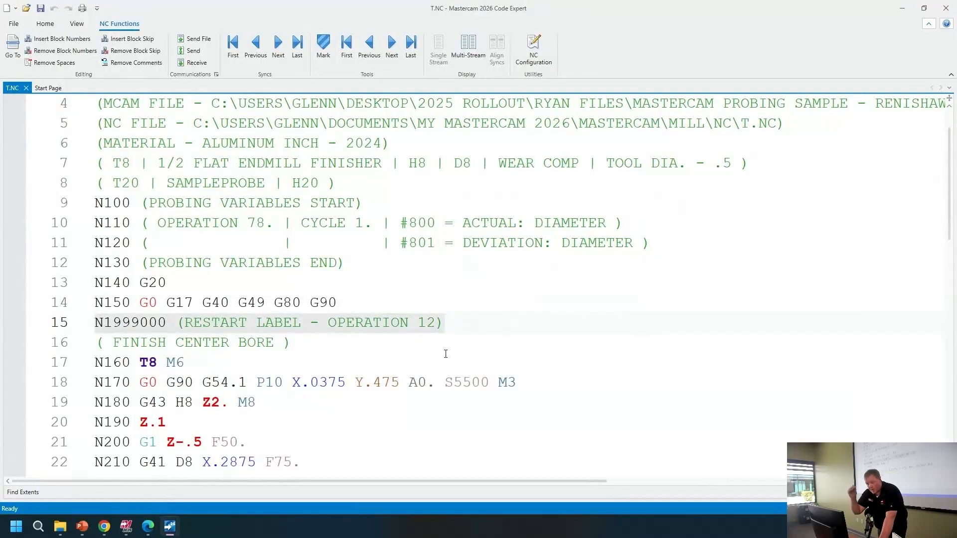
scroll(368, 341, "down", 4)
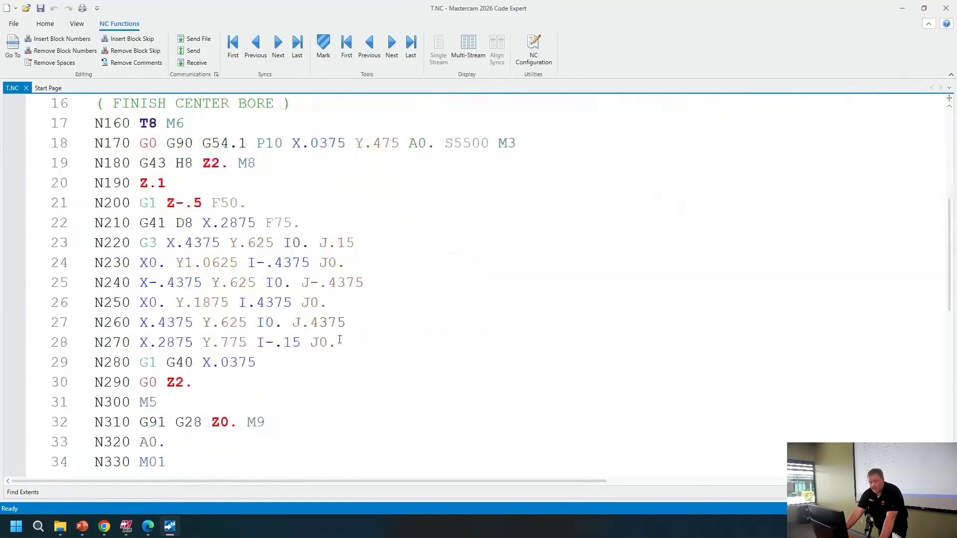
left_click_drag(152, 112, 188, 343)
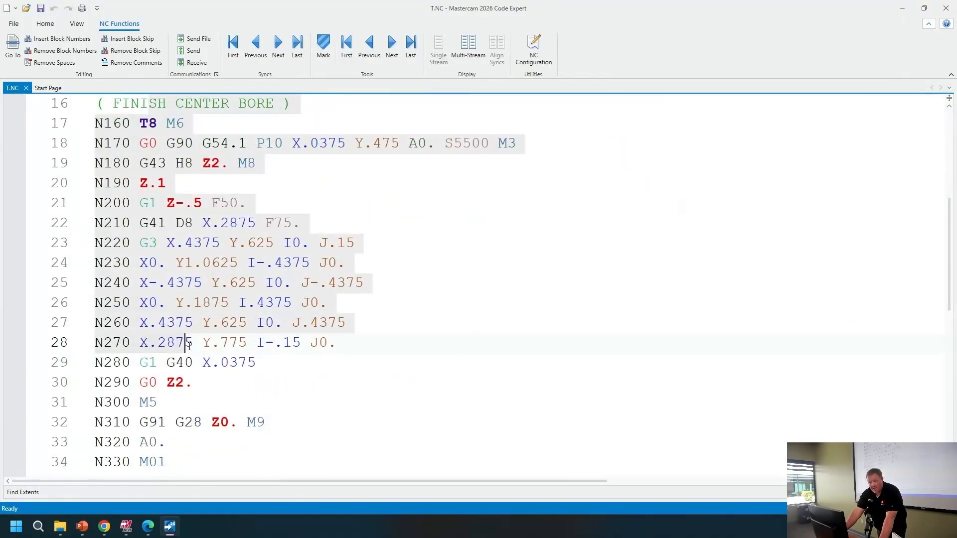
left_click(275, 323)
scroll(238, 346, "down", 6)
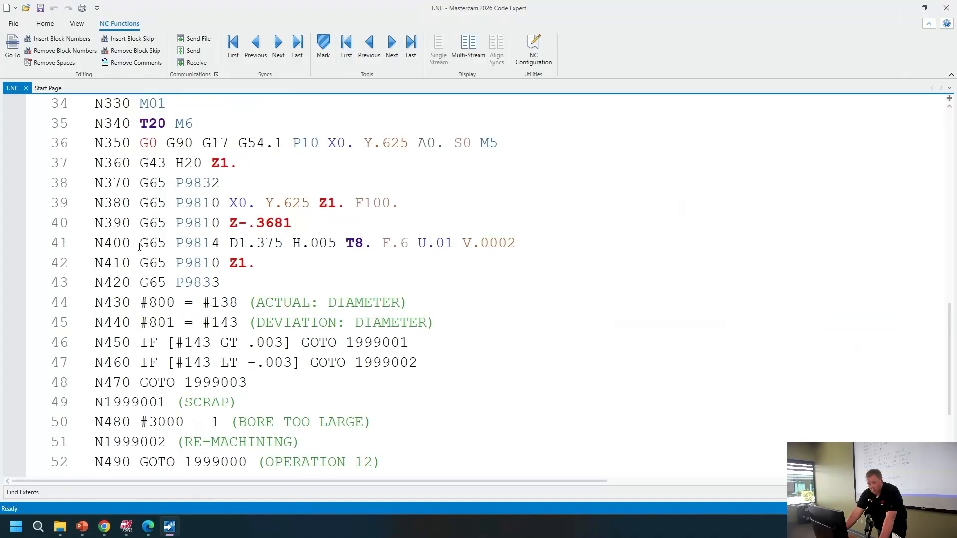
left_click_drag(140, 243, 518, 242)
left_click(310, 243)
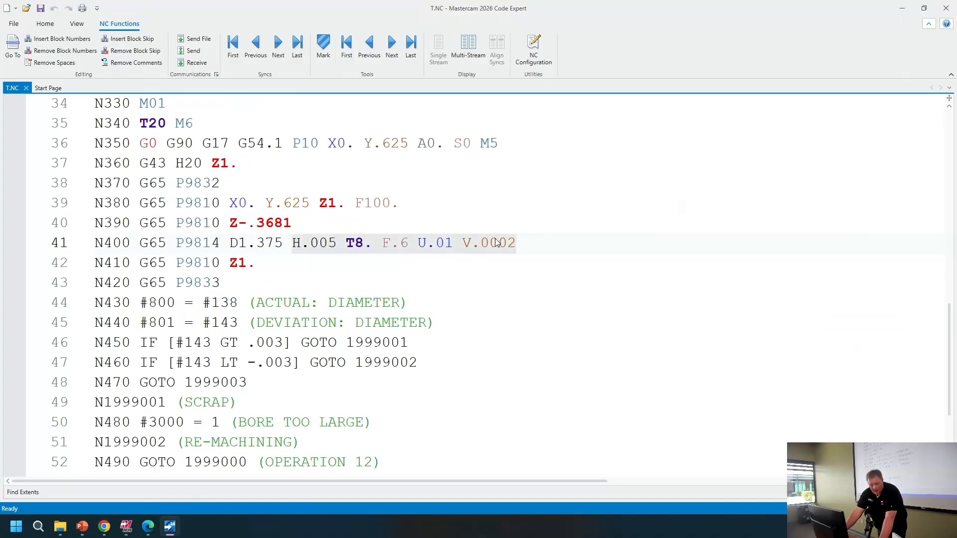
left_click_drag(140, 302, 437, 322)
left_click(237, 307)
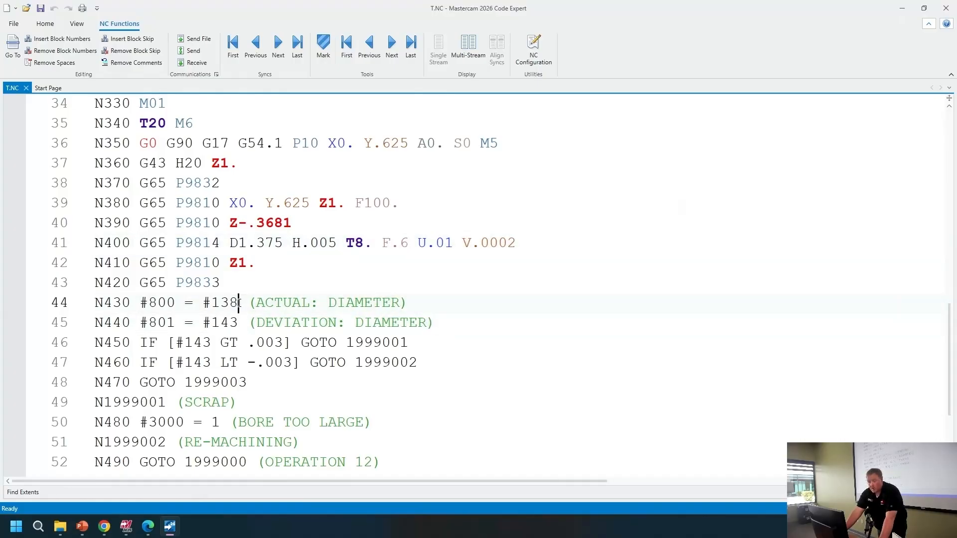
left_click(240, 325)
left_click_drag(240, 325, 202, 325)
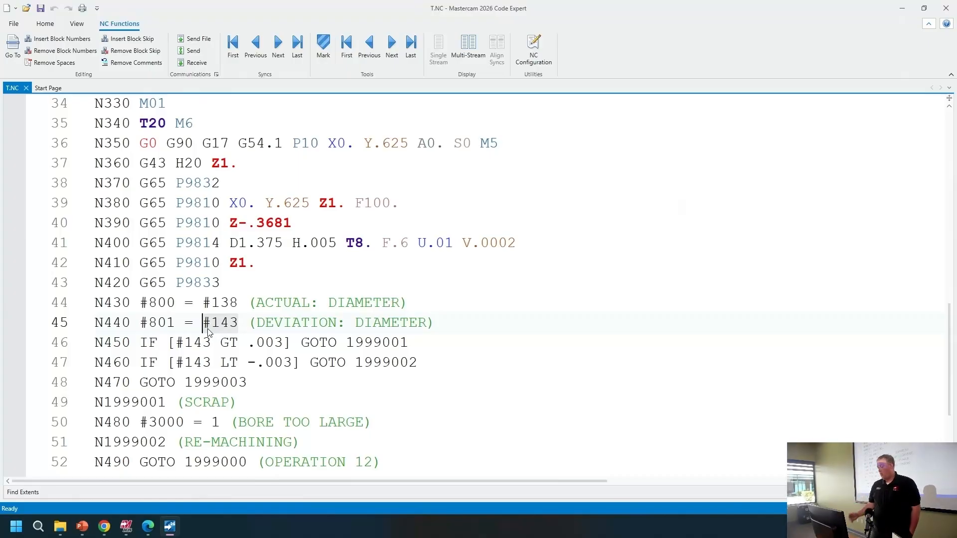
scroll(201, 327, "down", 3)
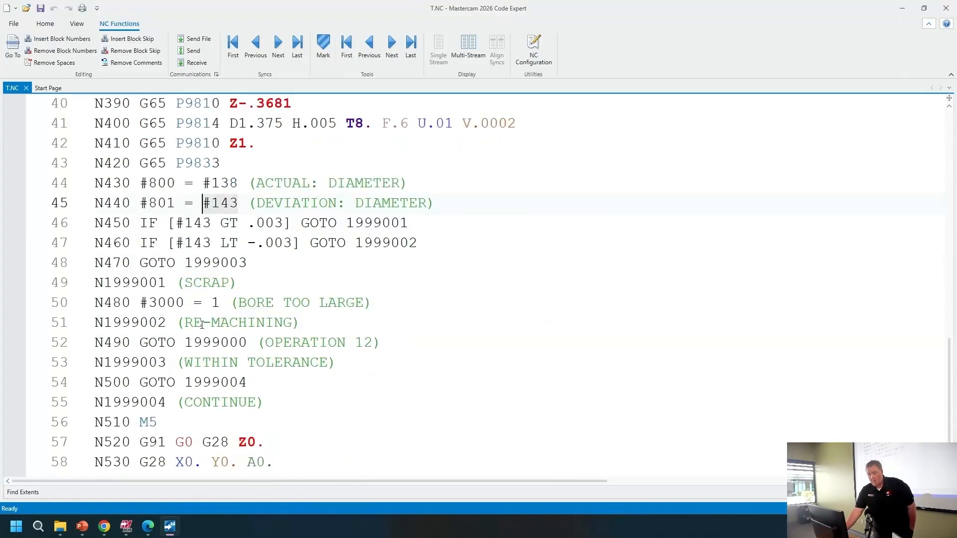
left_click_drag(140, 167, 449, 187)
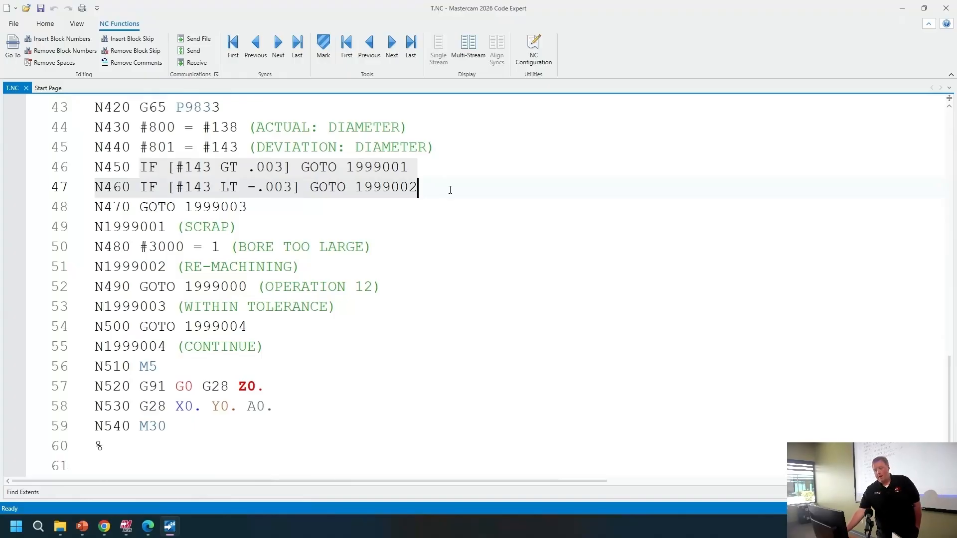
left_click(193, 167)
left_click_drag(176, 168, 288, 167)
left_click_drag(176, 187, 290, 198)
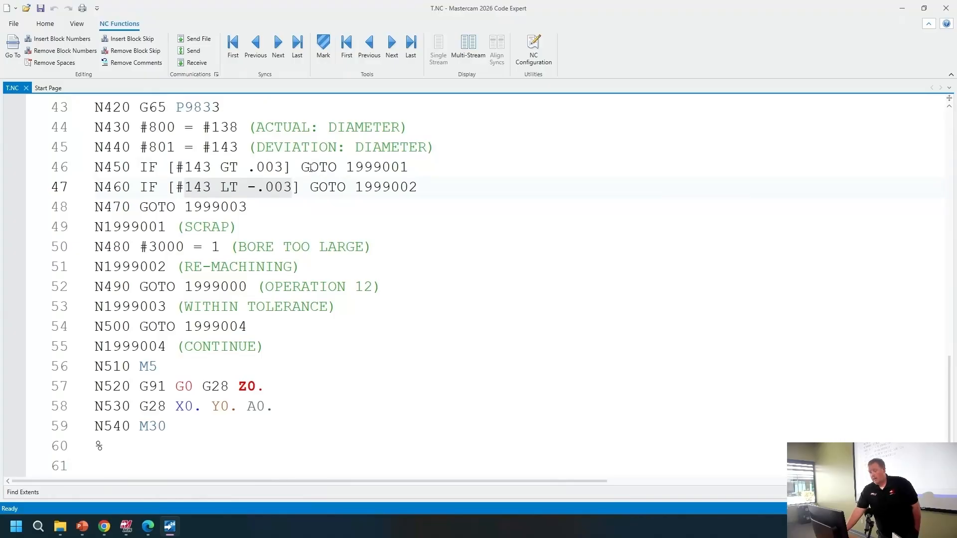
left_click_drag(304, 168, 424, 176)
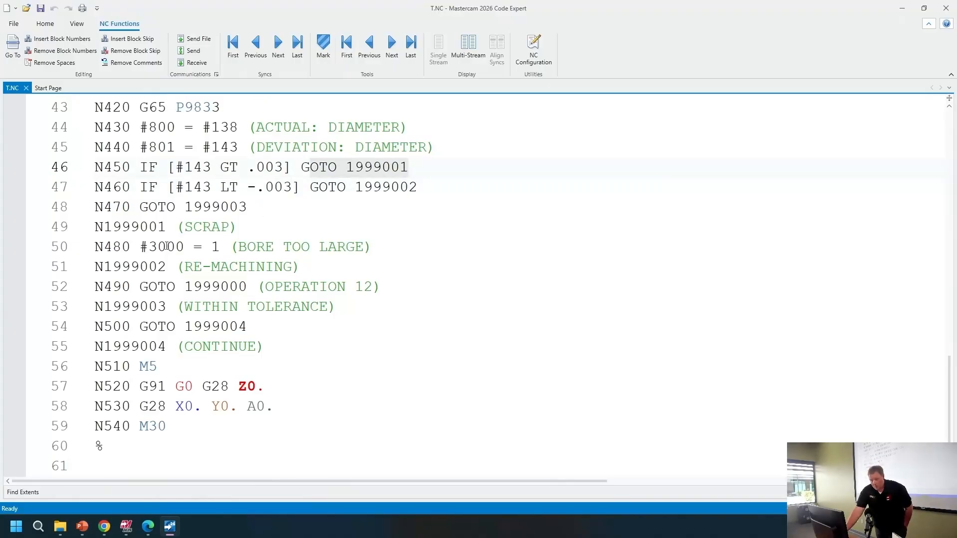
left_click_drag(90, 228, 374, 248)
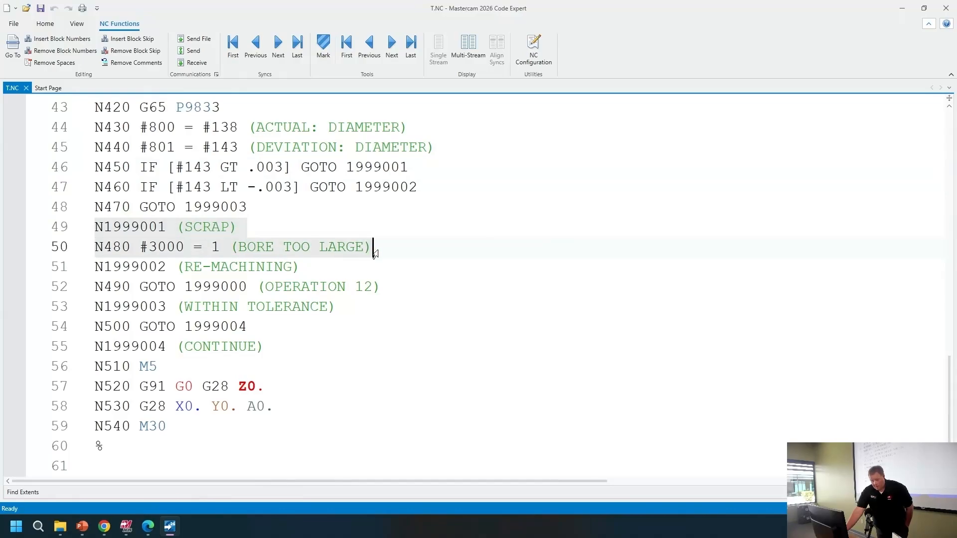
left_click_drag(94, 268, 408, 292)
left_click(409, 291)
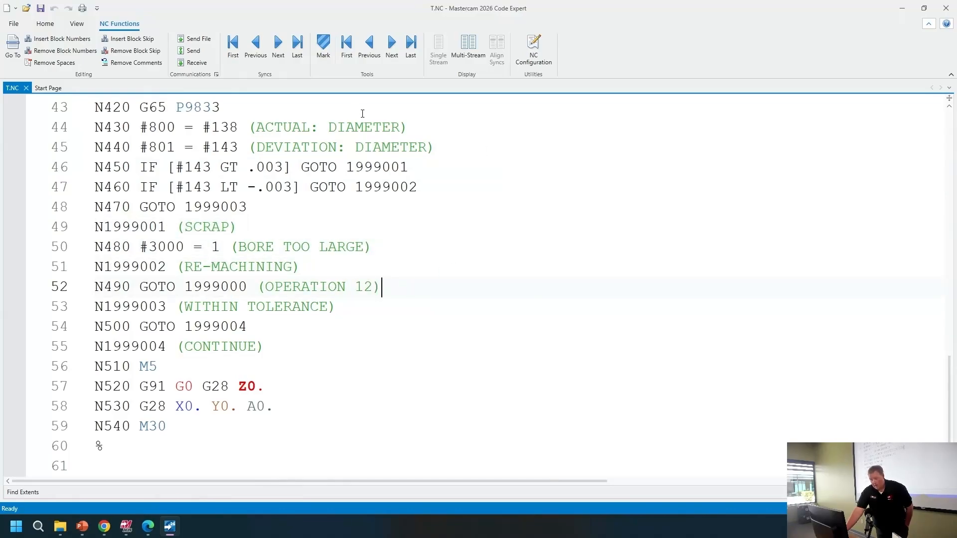
left_click_drag(95, 306, 284, 374)
left_click(284, 375)
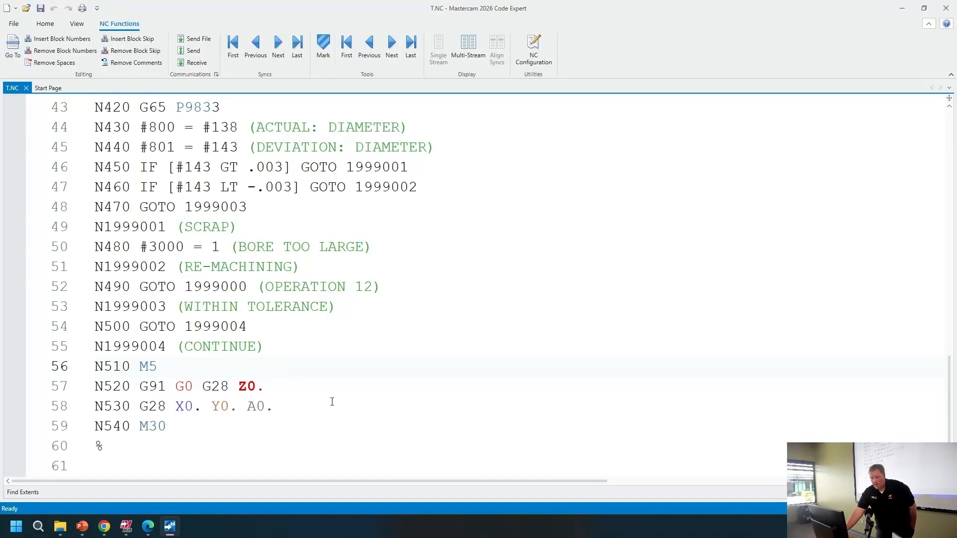
left_click(903, 8)
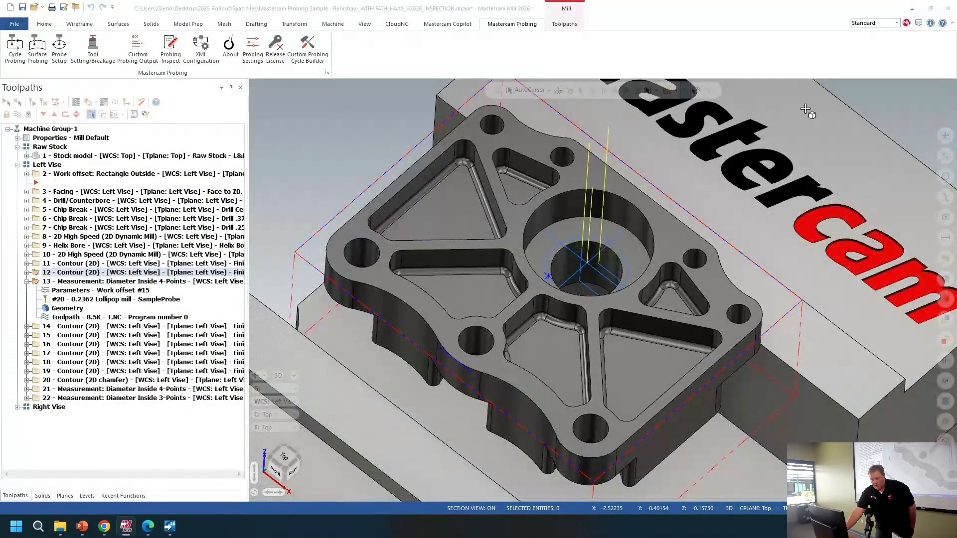
Step: Select measurement operation 22, open Probing Inspect and show the measurement display on the part
middle_click_drag(558, 233, 554, 207)
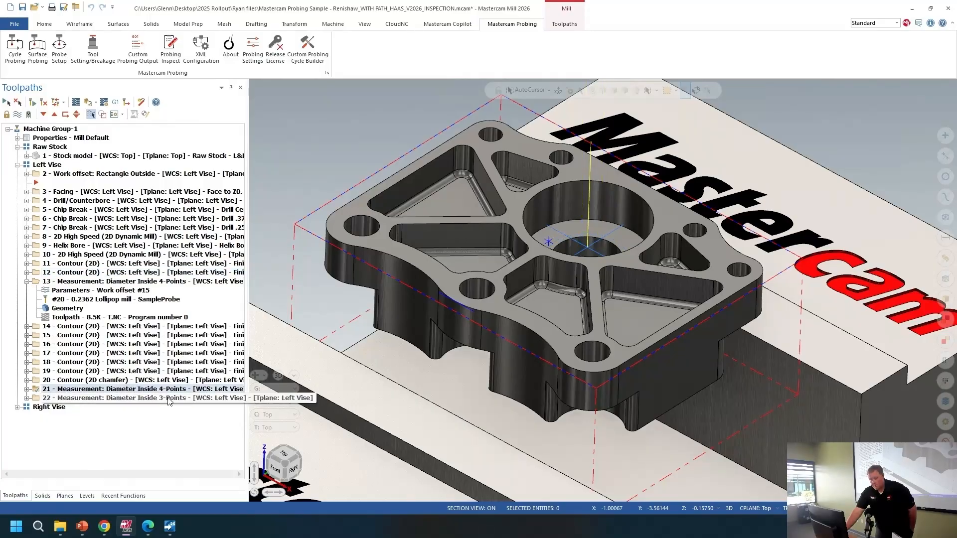
left_click(169, 399)
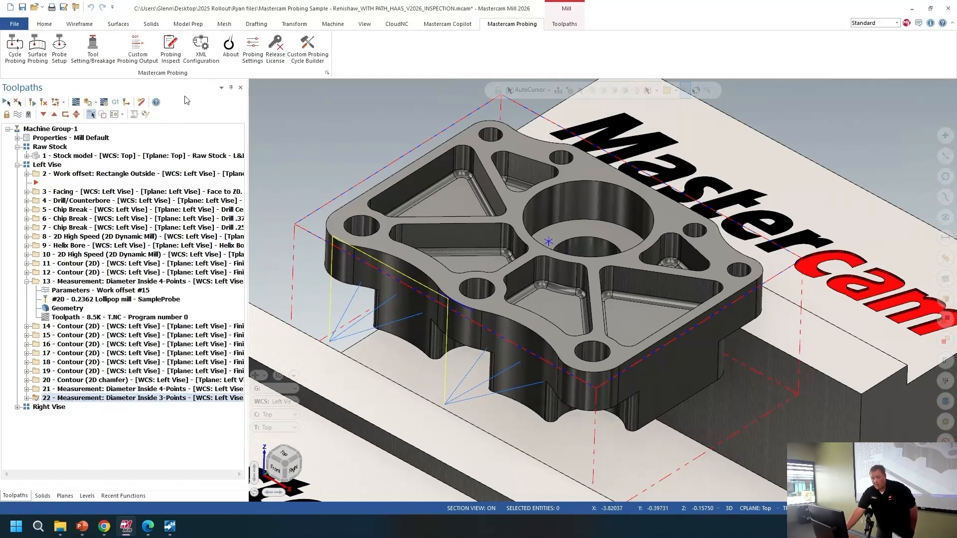
left_click(170, 59)
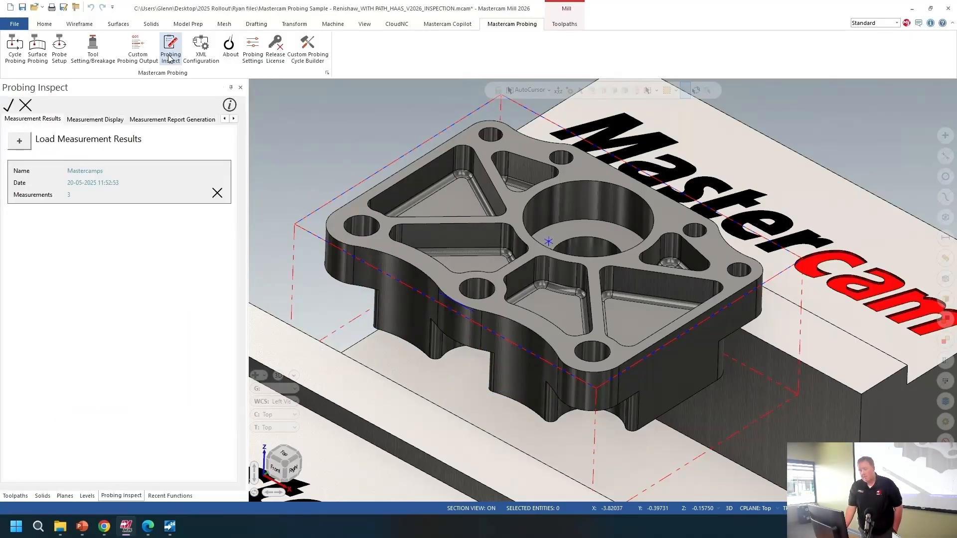
left_click(97, 120)
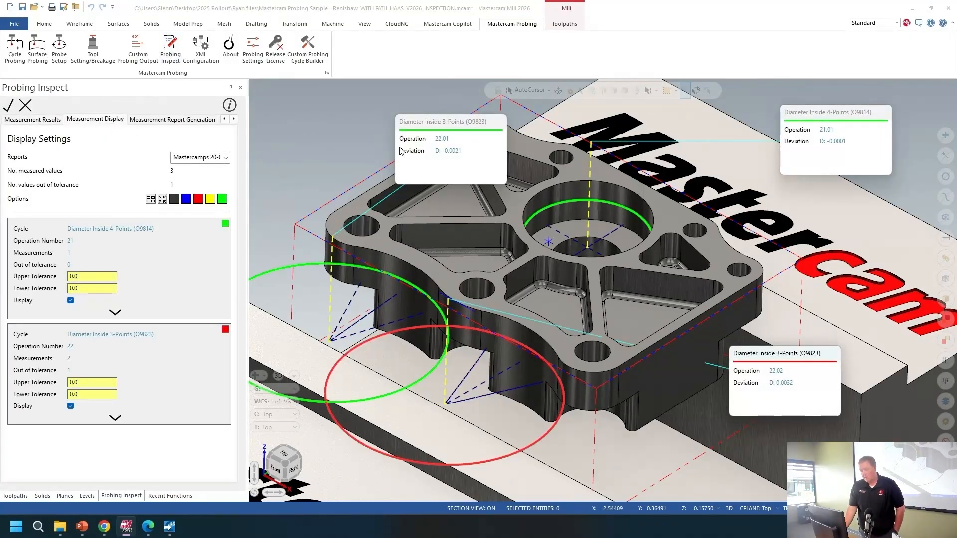
Step: Move the operation 22.01 deviation label to a clearer spot above the part
left_click_drag(432, 127, 324, 124)
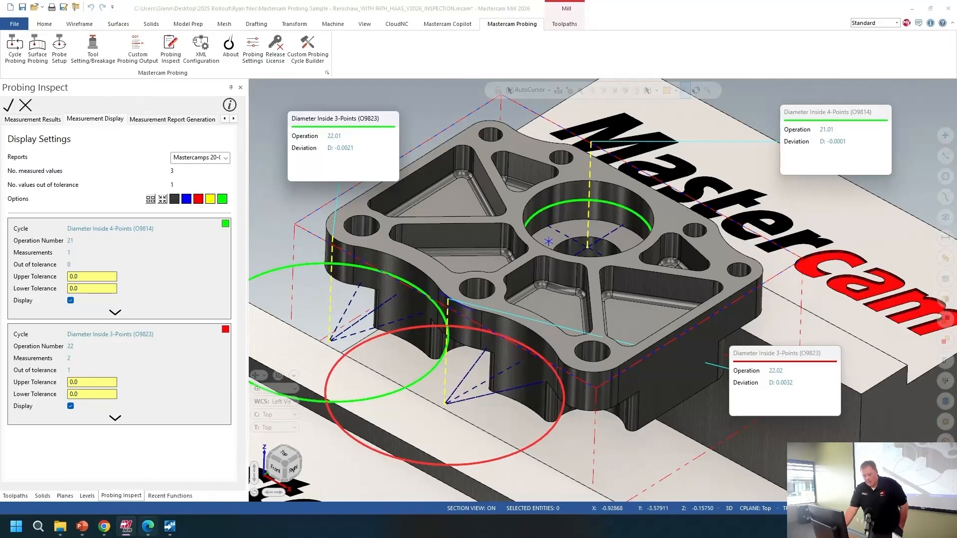
Step: Switch to the Mastercamps Inspection Report PDF, review its measurement table, and close the browser
mouse_move(148, 528)
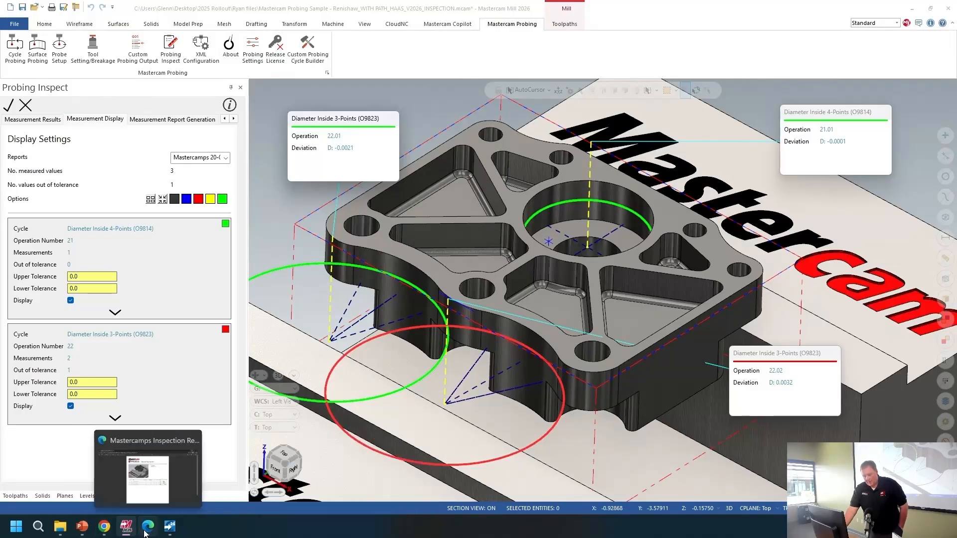
left_click(155, 492)
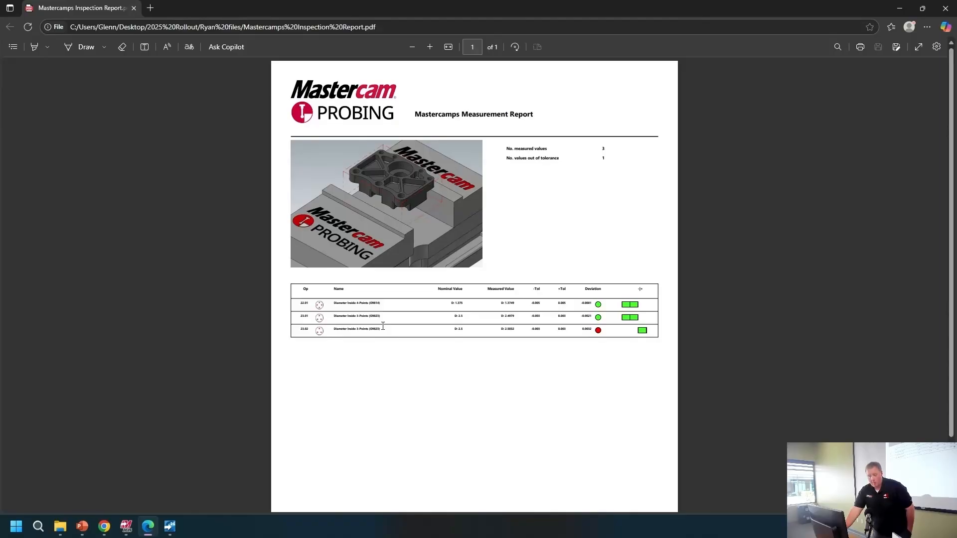
left_click(949, 7)
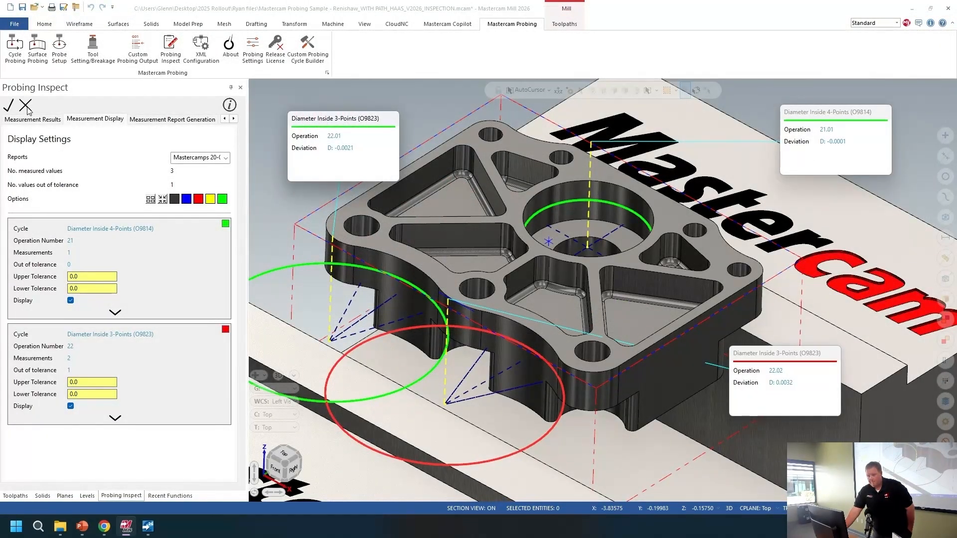
Step: Close the Probing Inspect panel to return to the toolpath manager
left_click(25, 106)
key("Return")
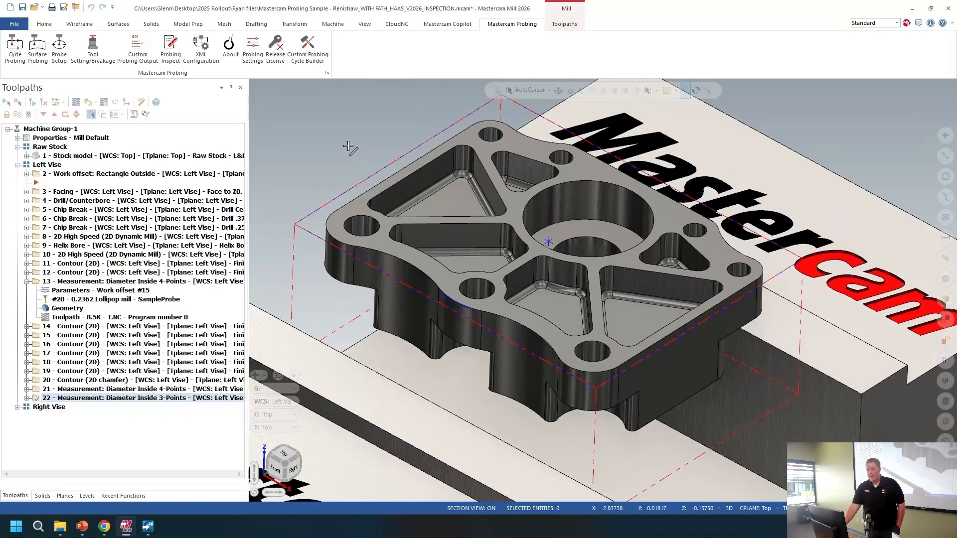
Step: Browse the File backstage Community and Help pages and open the Check for Updates dialog, then close it
left_click(15, 24)
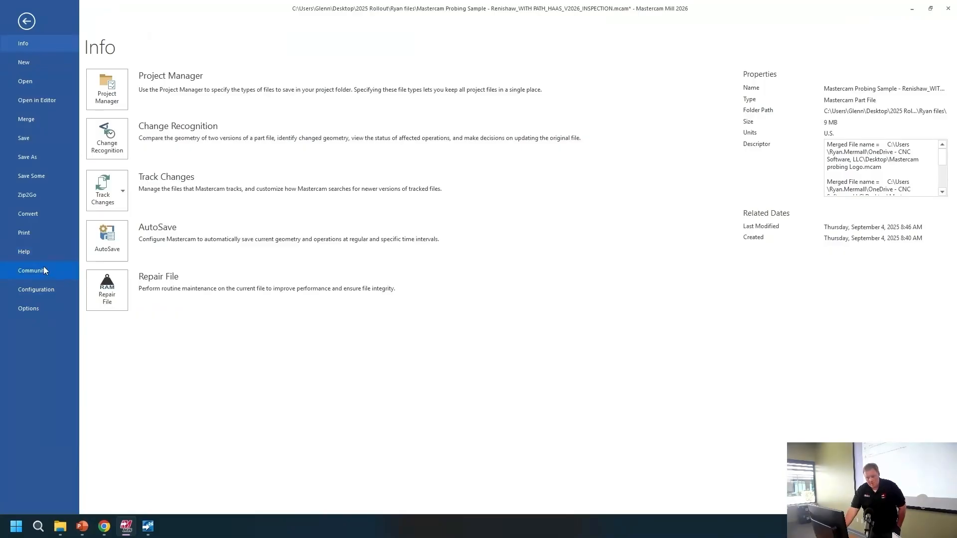
left_click(43, 252)
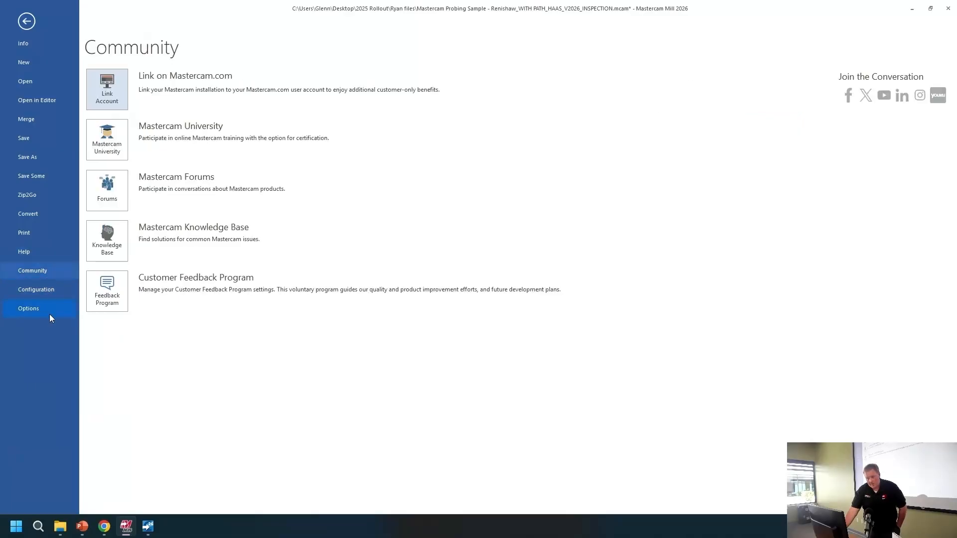
left_click(47, 256)
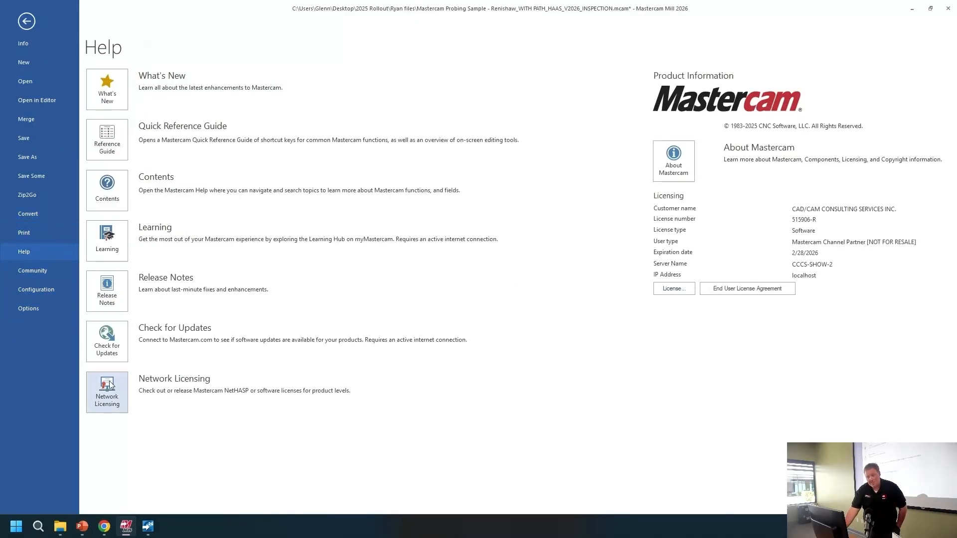
left_click(107, 341)
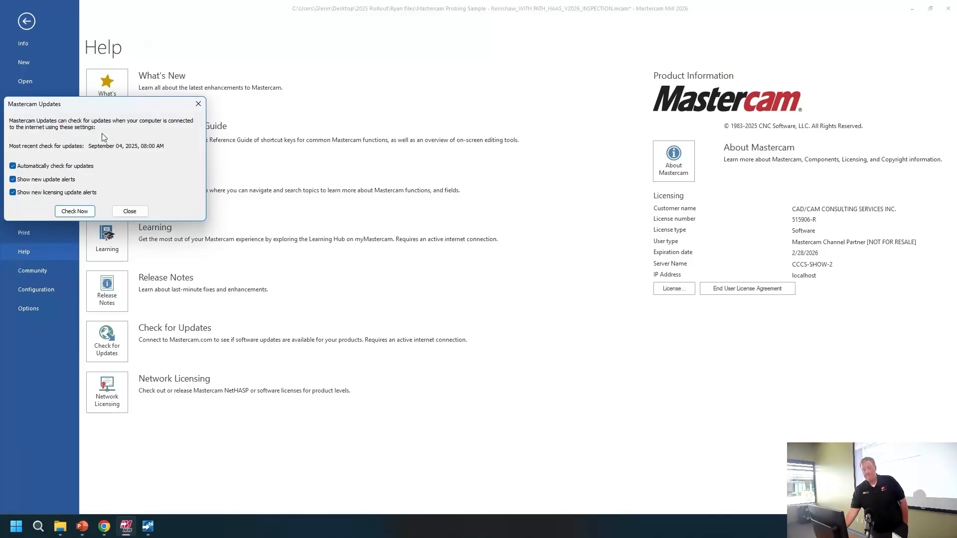
left_click(129, 212)
left_click(27, 21)
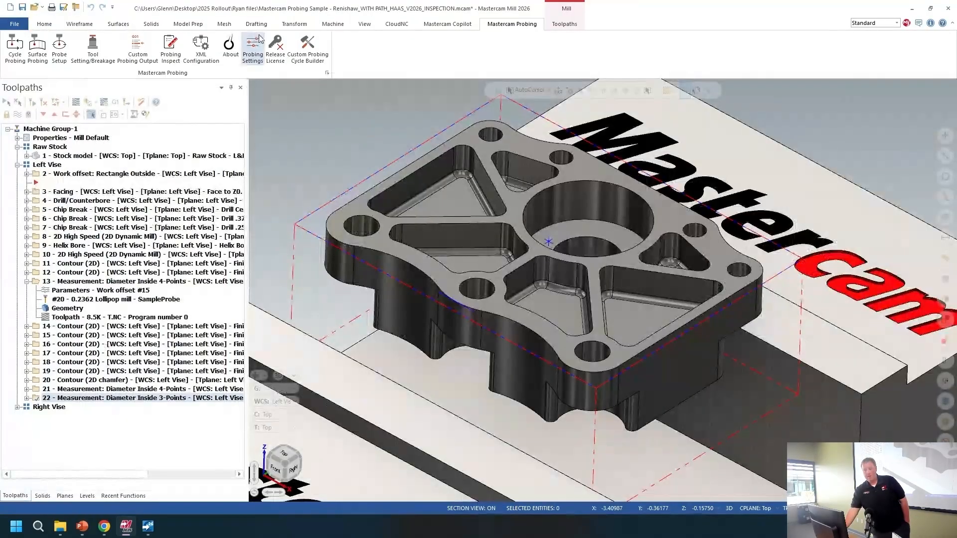